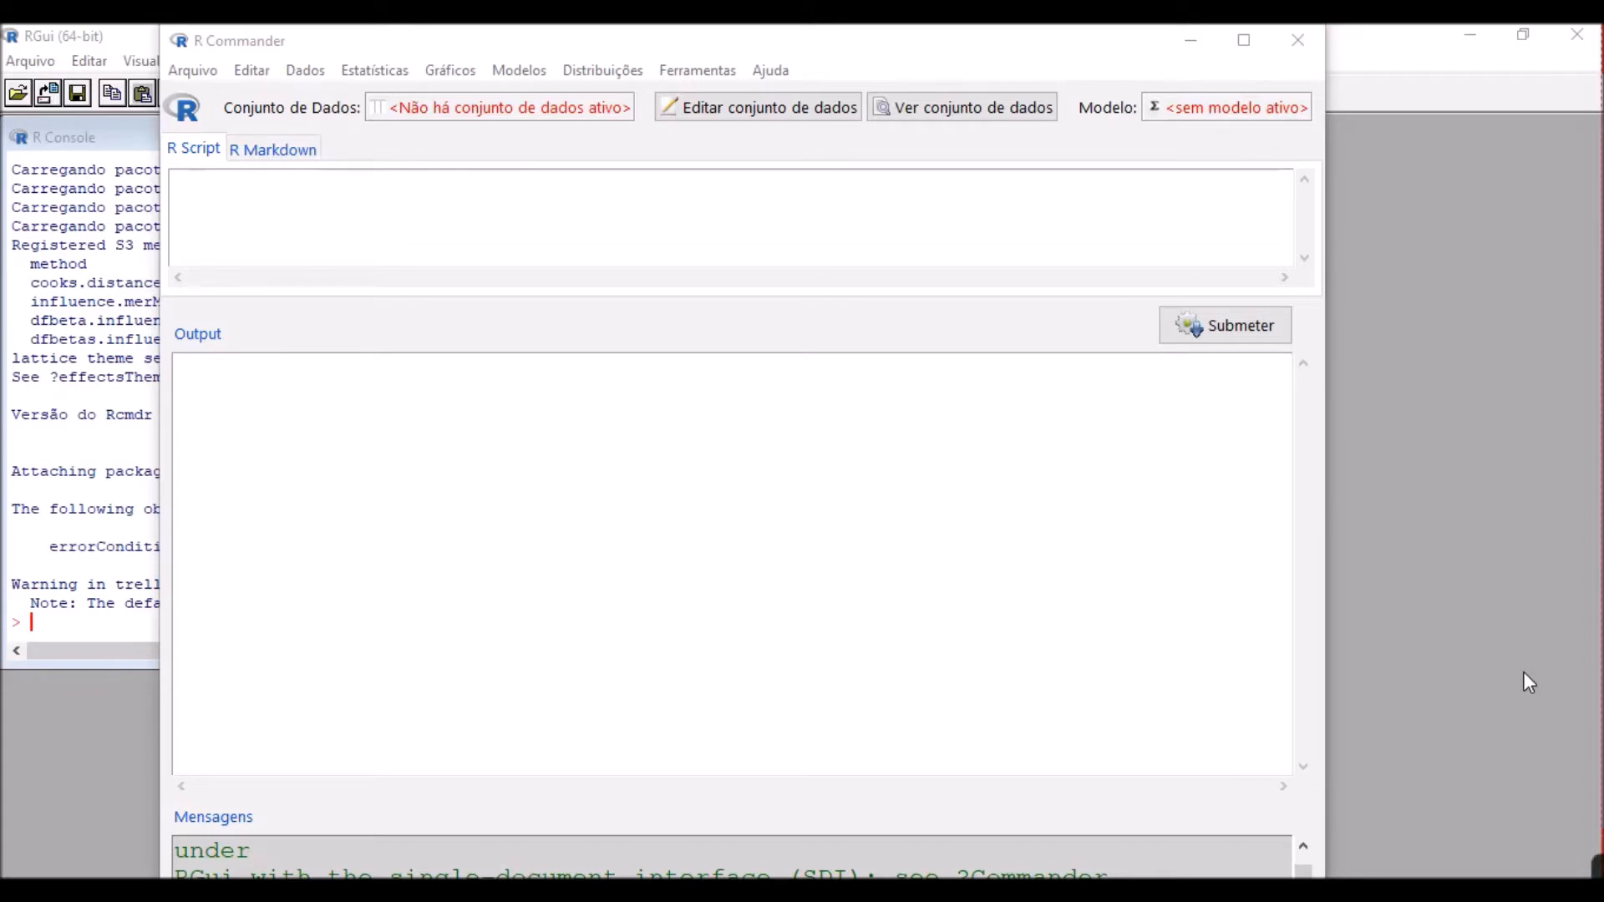
Step: Switch to the browser and look through the page of YouTube video files for its address and the R Commander data files
{"action": "left_click", "coordinate": [736, 891]}
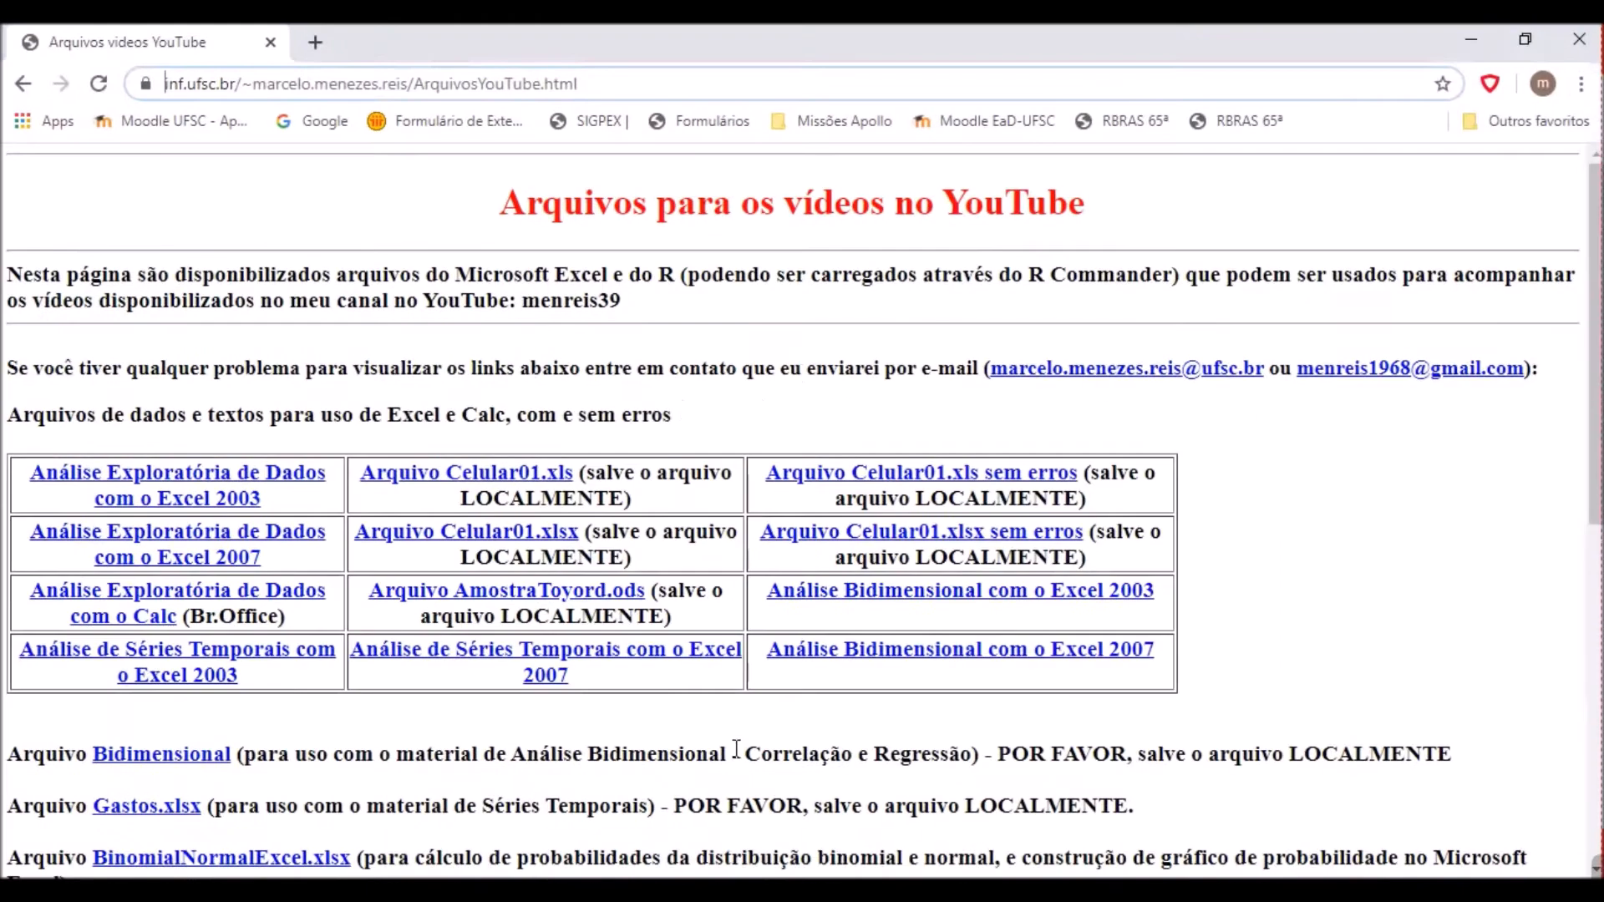
{"action": "left_click", "coordinate": [631, 81]}
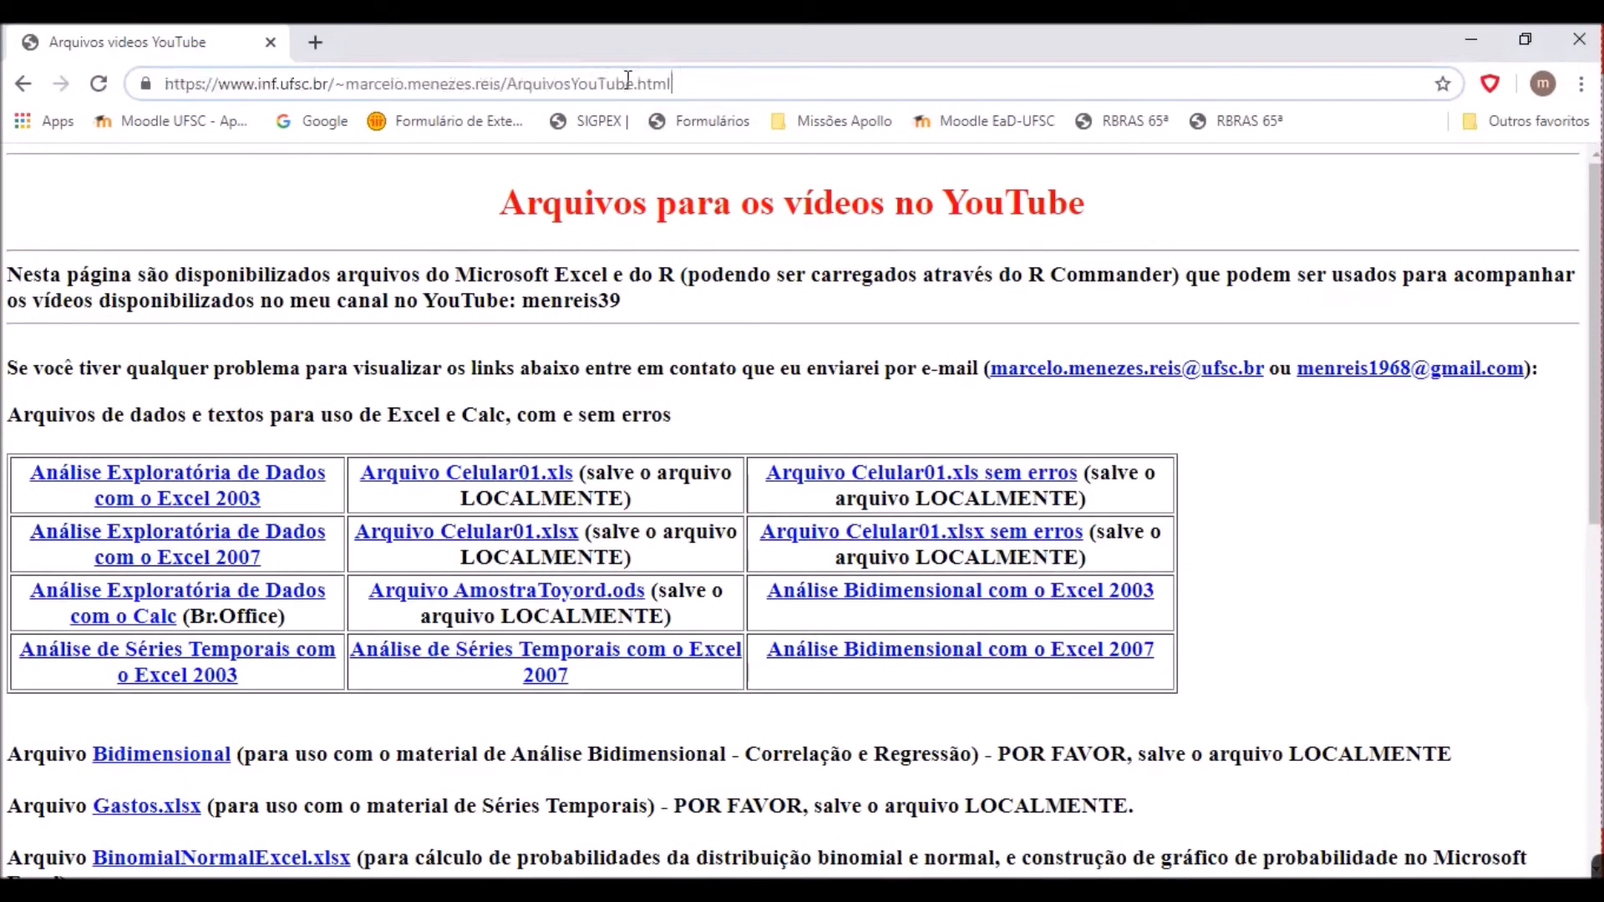
{"action": "left_click_drag", "start_coordinate": [693, 83], "coordinate": [174, 83]}
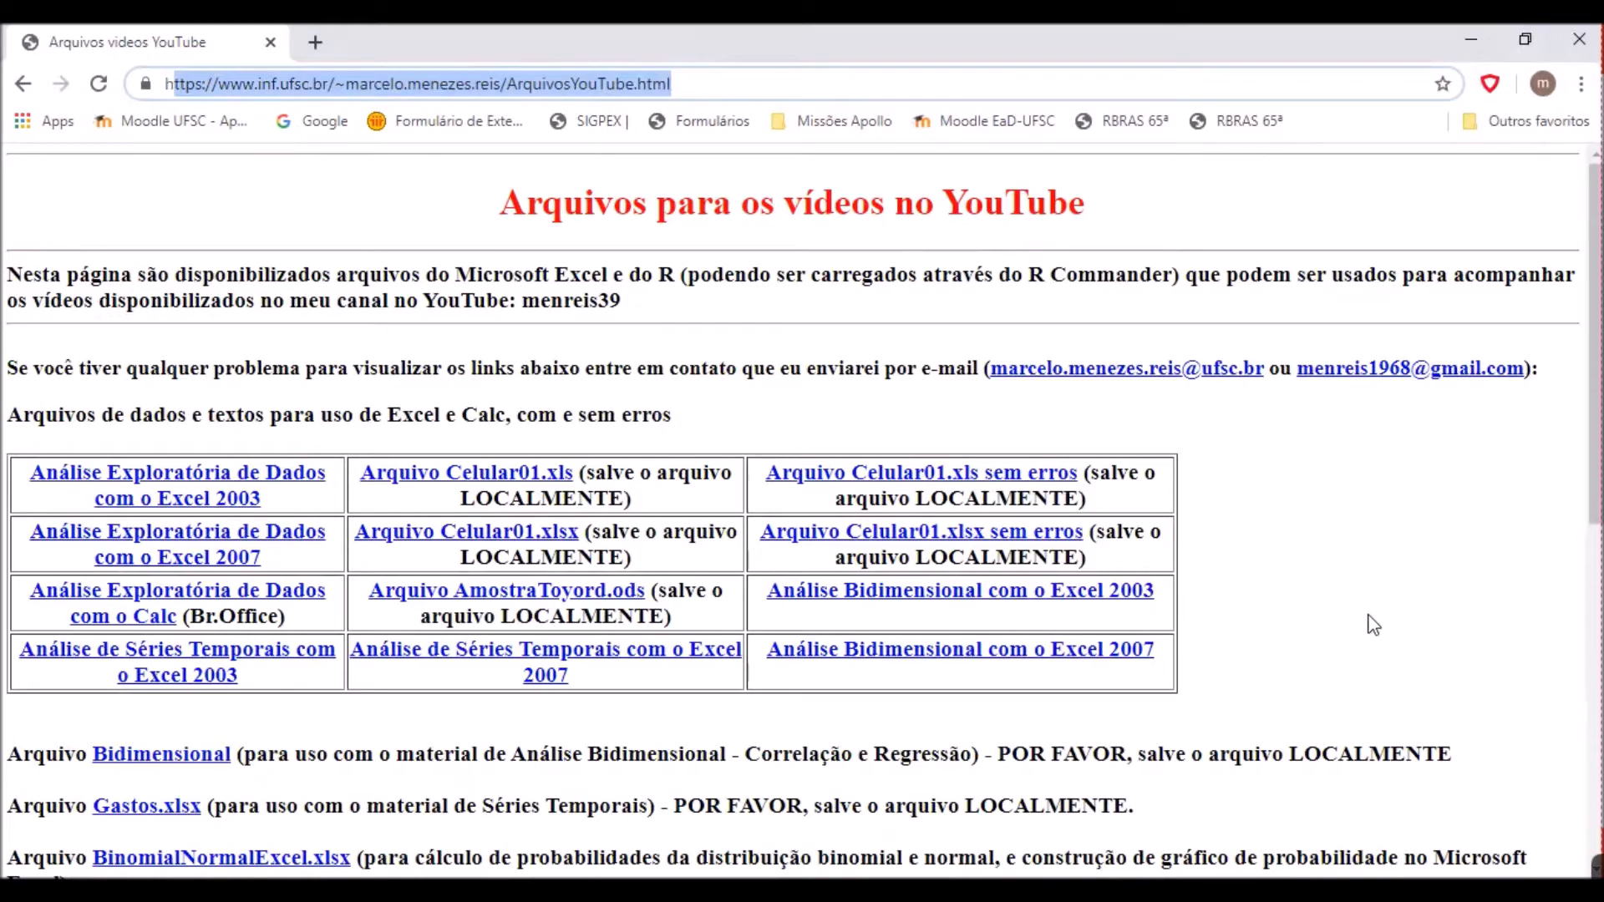
{"action": "scroll", "coordinate": [1375, 625], "scroll_direction": "down", "scroll_amount": 7}
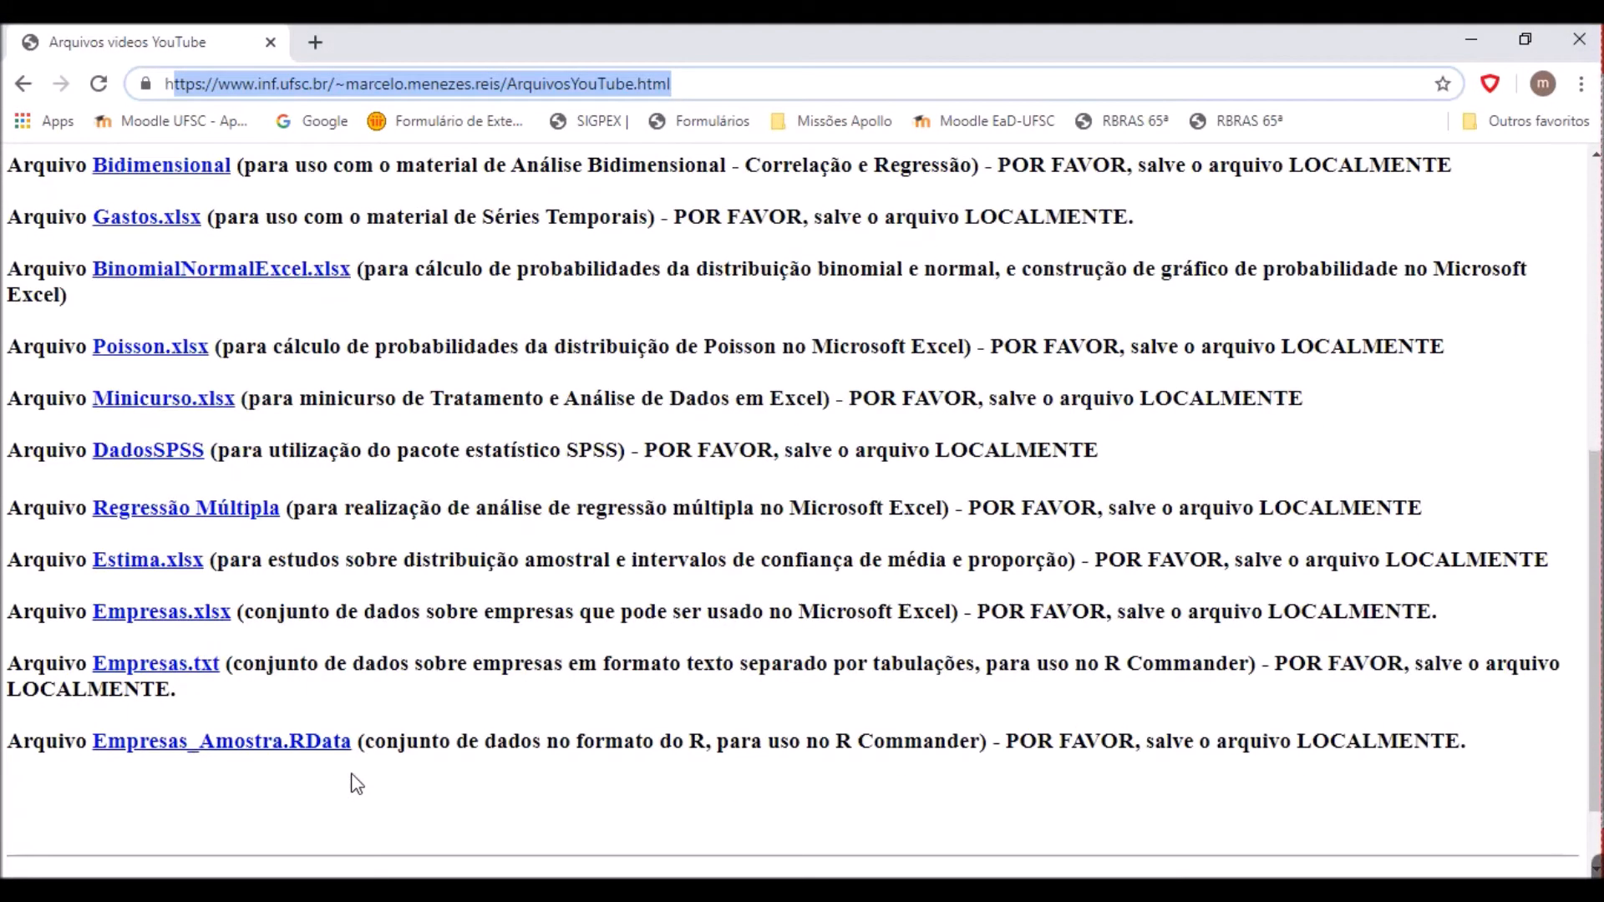
{"action": "left_click", "coordinate": [1257, 459]}
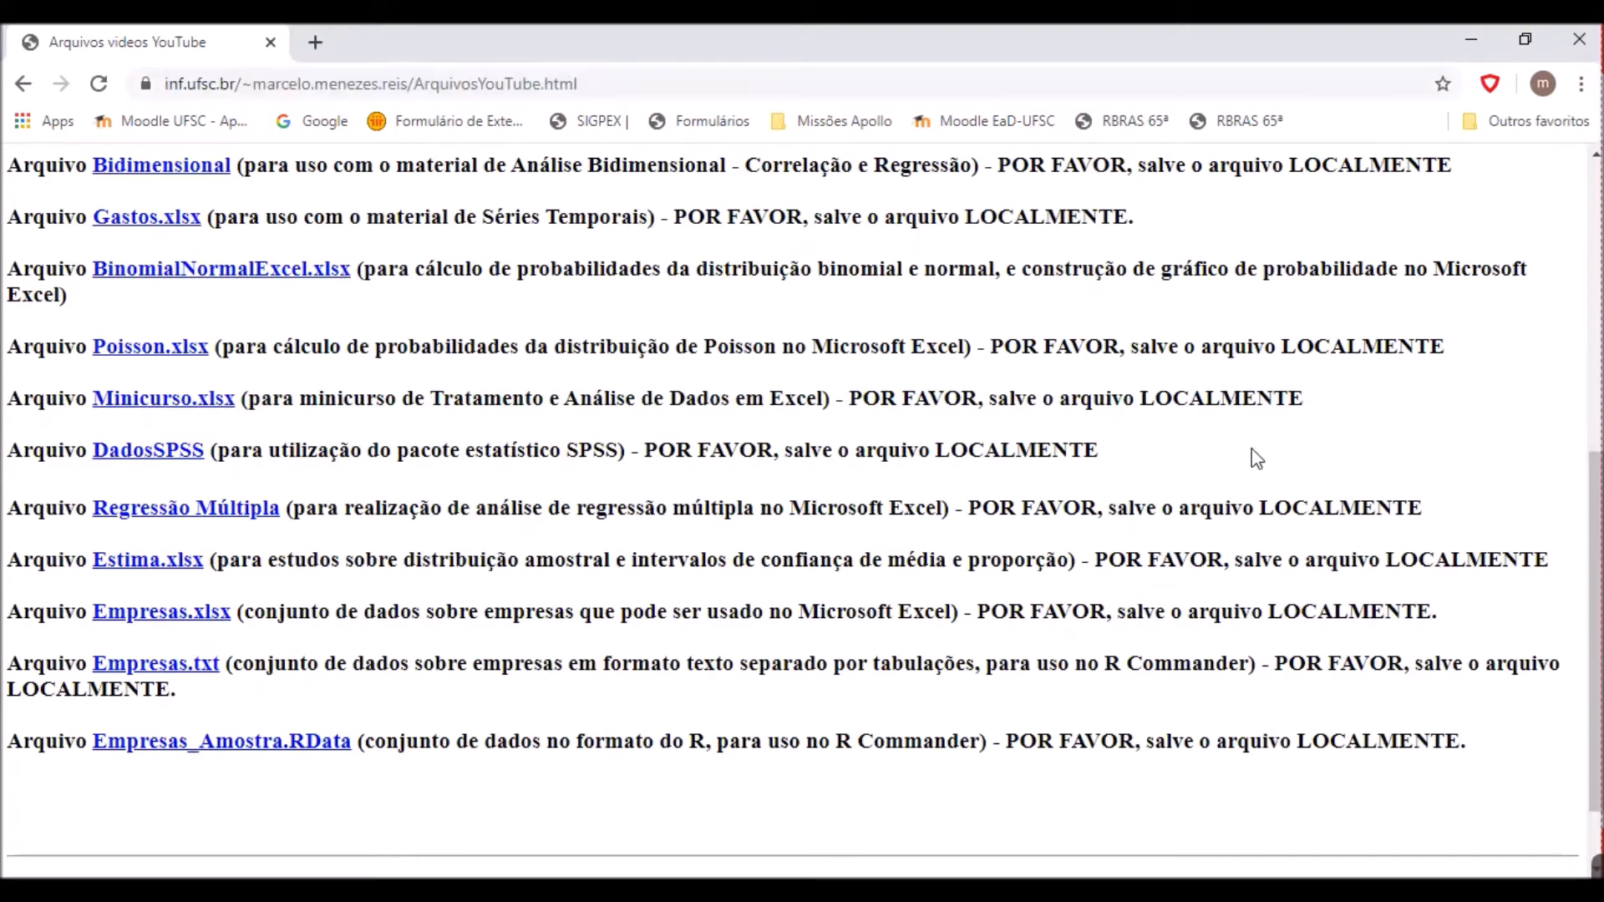
{"action": "scroll", "coordinate": [1244, 437], "scroll_direction": "up", "scroll_amount": 7}
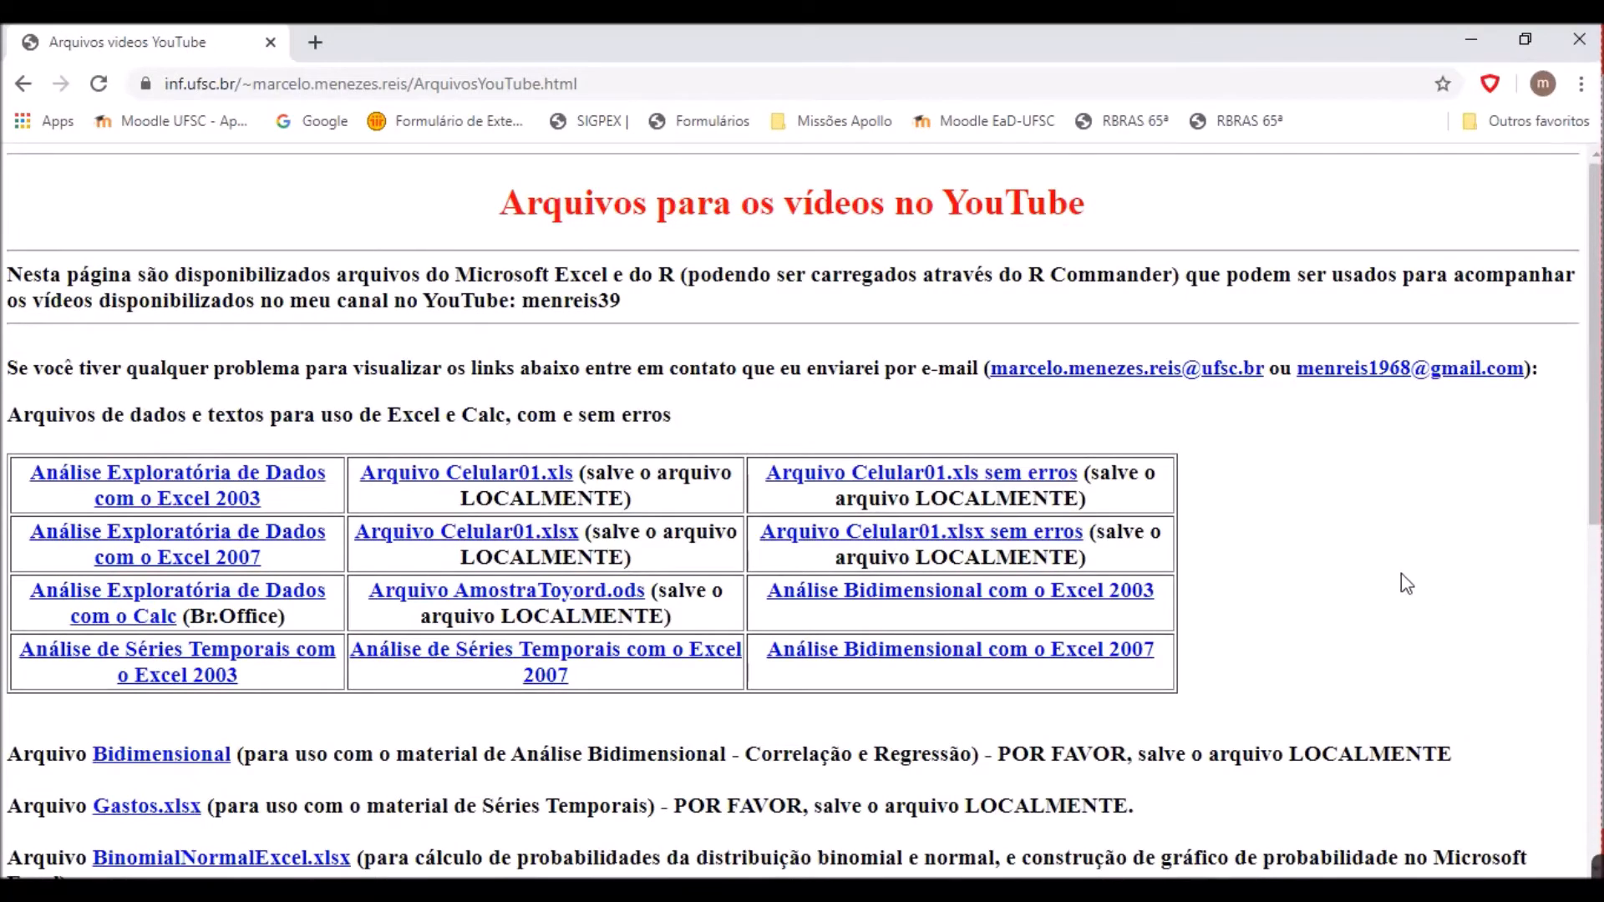
Step: Switch back to R Commander and load the data set Empresas_Amostra.RData from F:/Videos
{"action": "left_click", "coordinate": [1180, 894]}
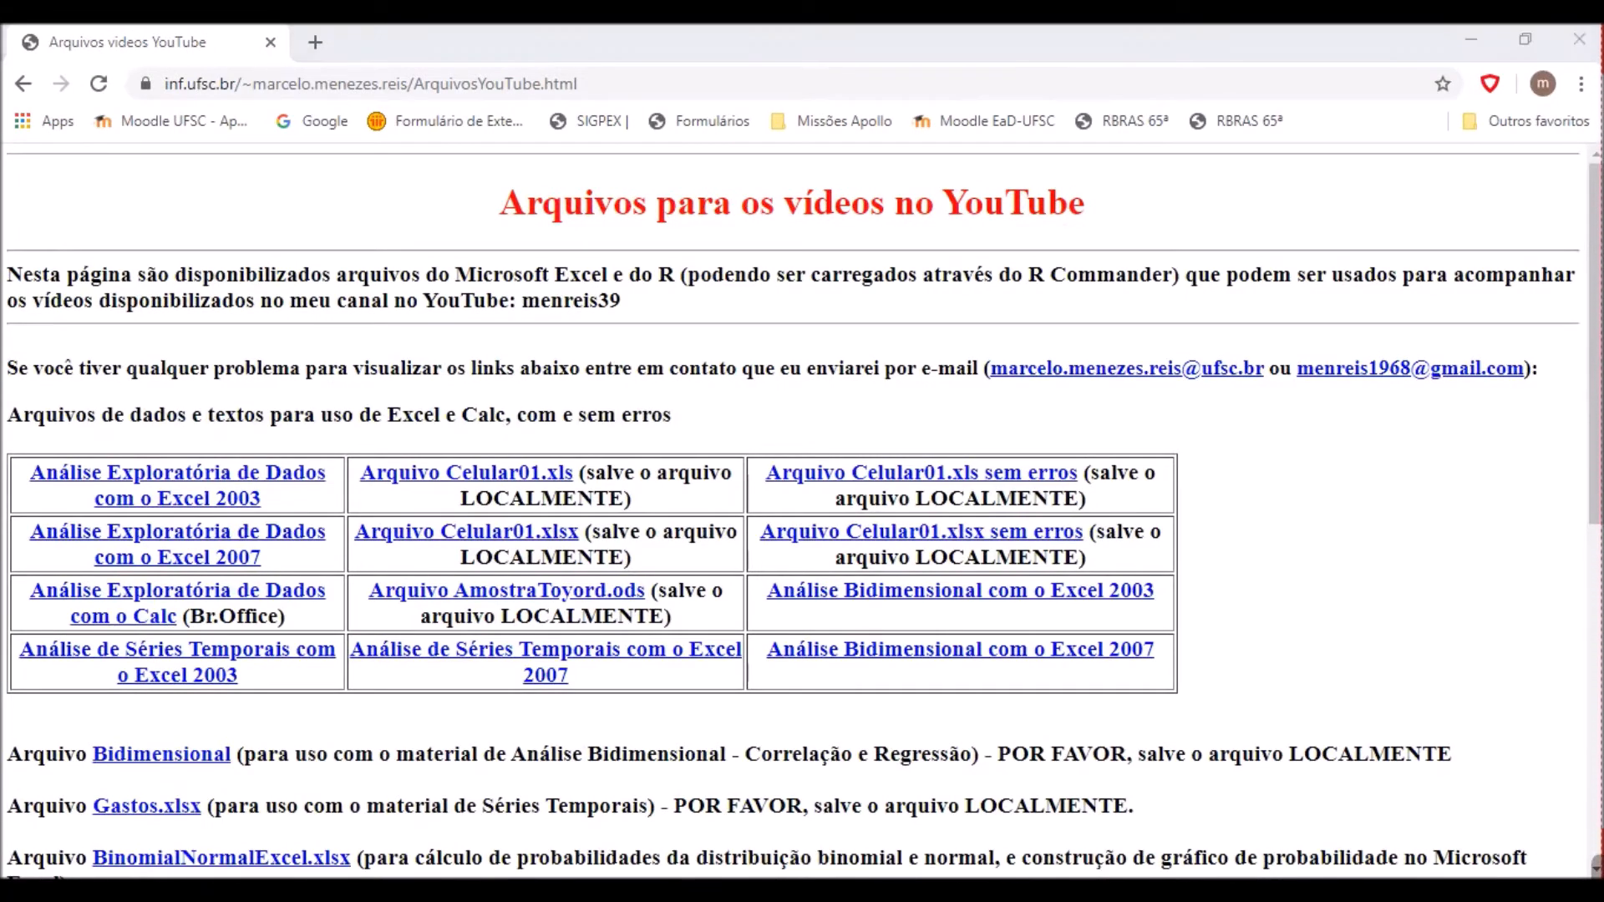
{"action": "left_click", "coordinate": [1270, 836]}
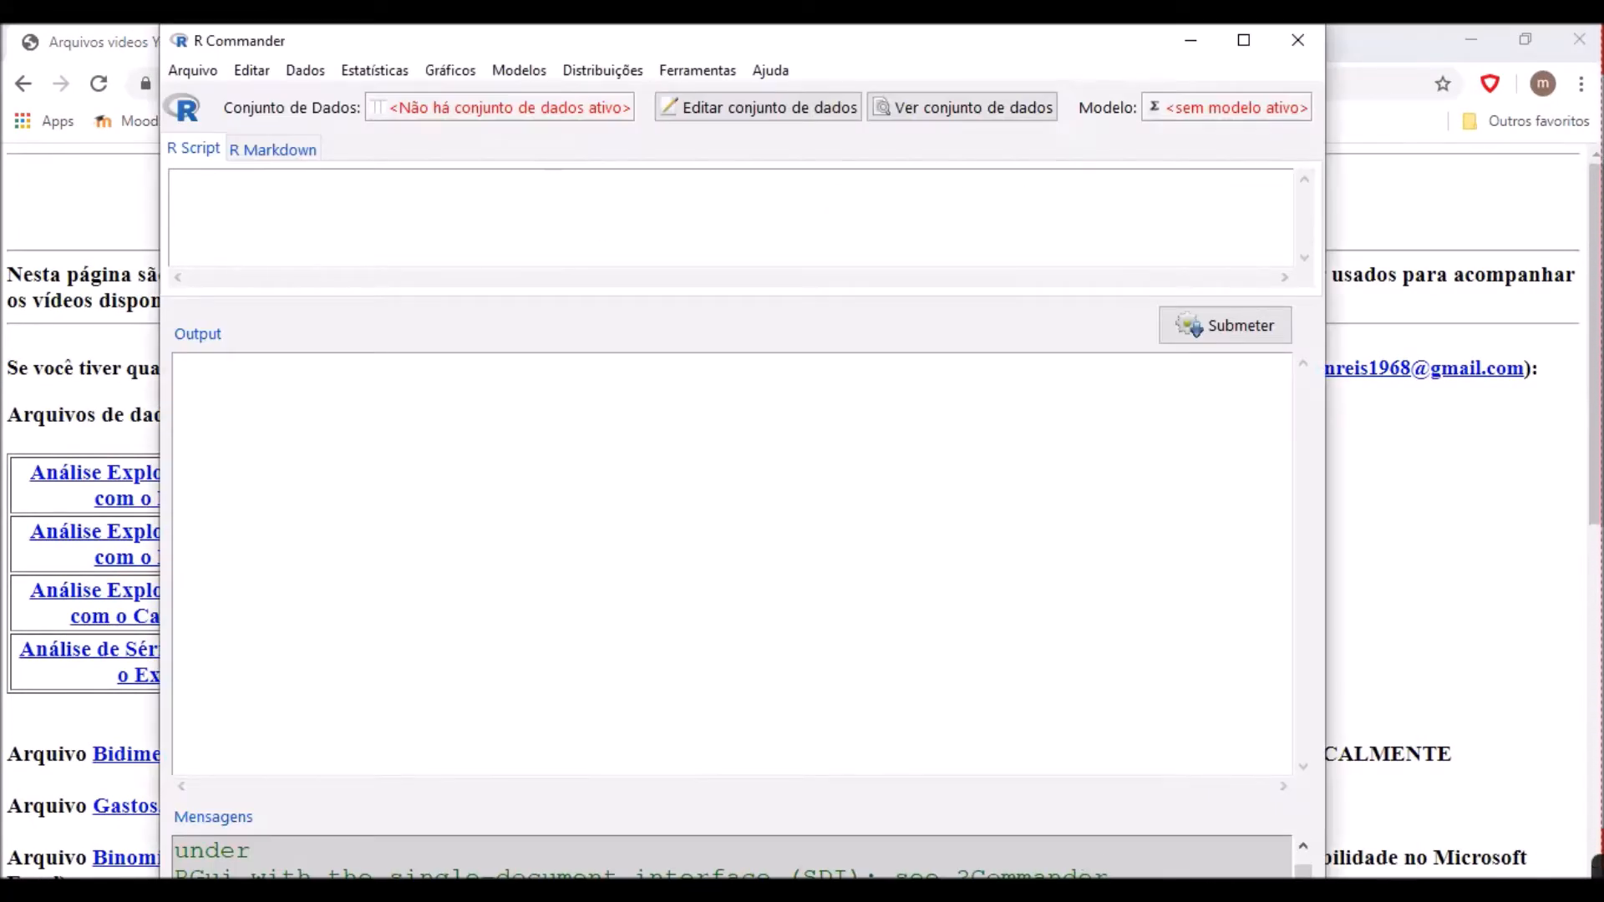
{"action": "left_click", "coordinate": [1141, 849]}
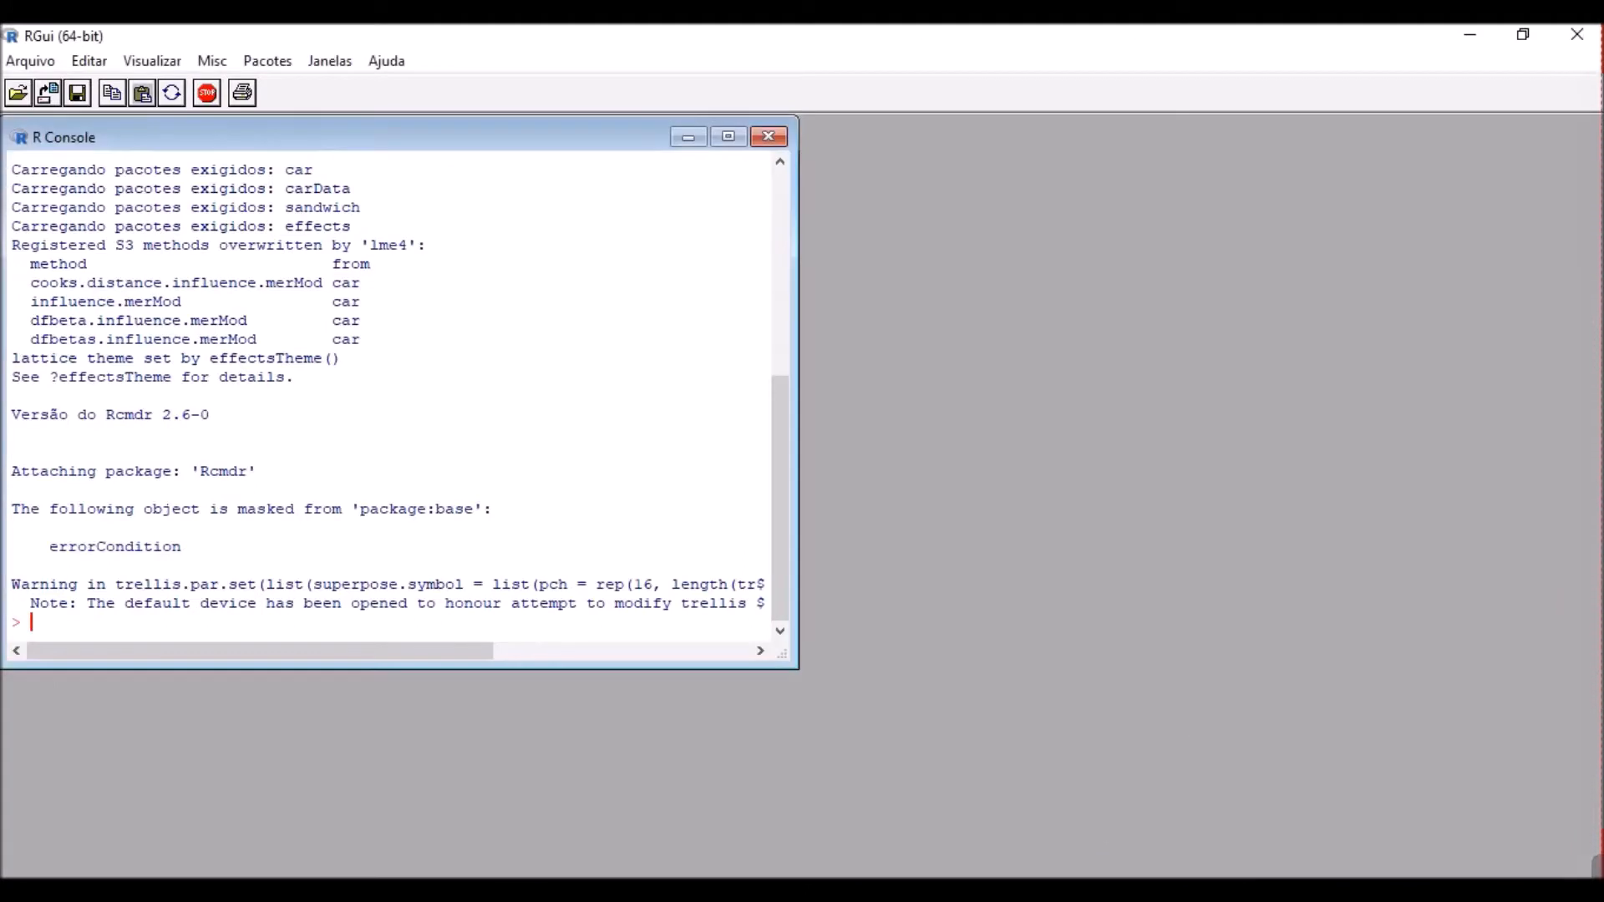
{"action": "left_click", "coordinate": [1242, 804]}
{"action": "left_click", "coordinate": [314, 75]}
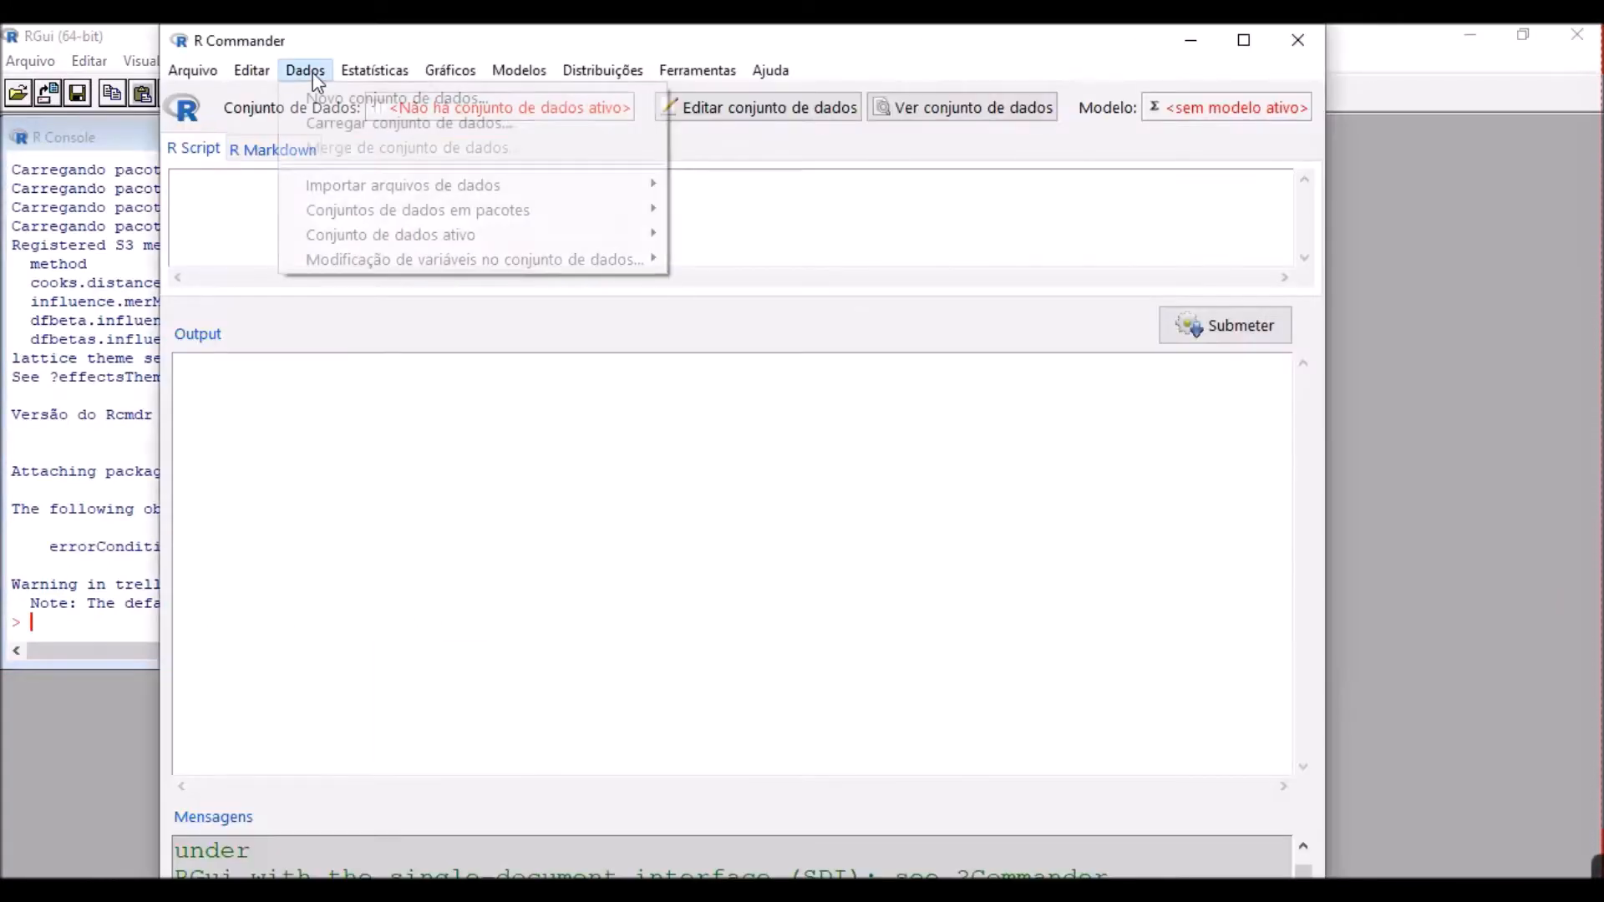
{"action": "left_click", "coordinate": [331, 122]}
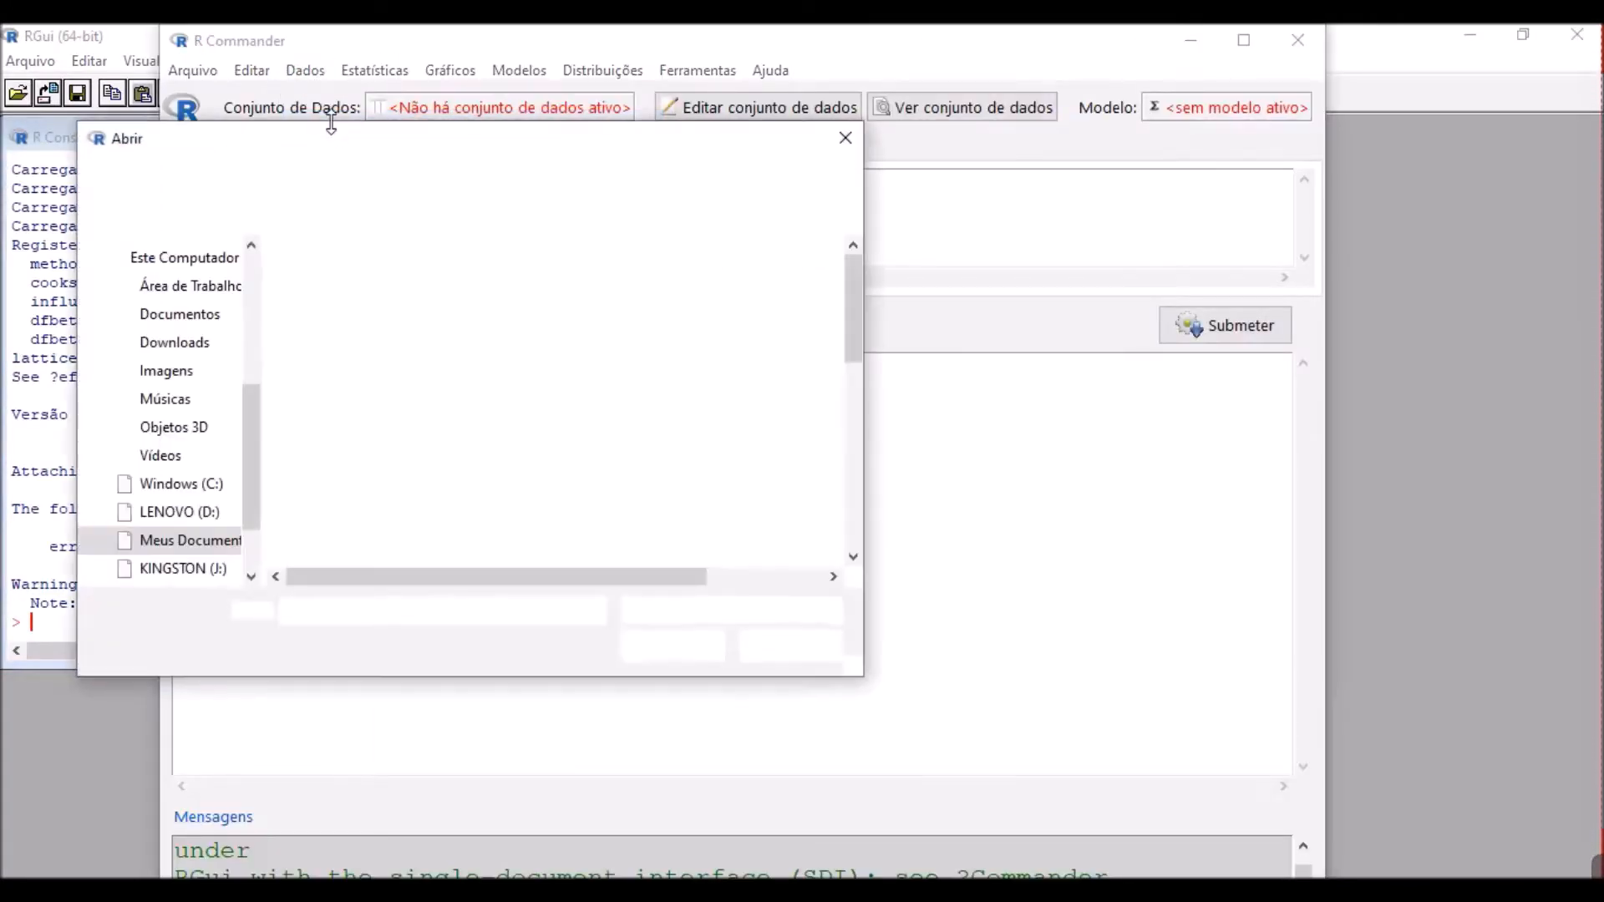
{"action": "left_click", "coordinate": [405, 511]}
{"action": "left_click", "coordinate": [649, 645]}
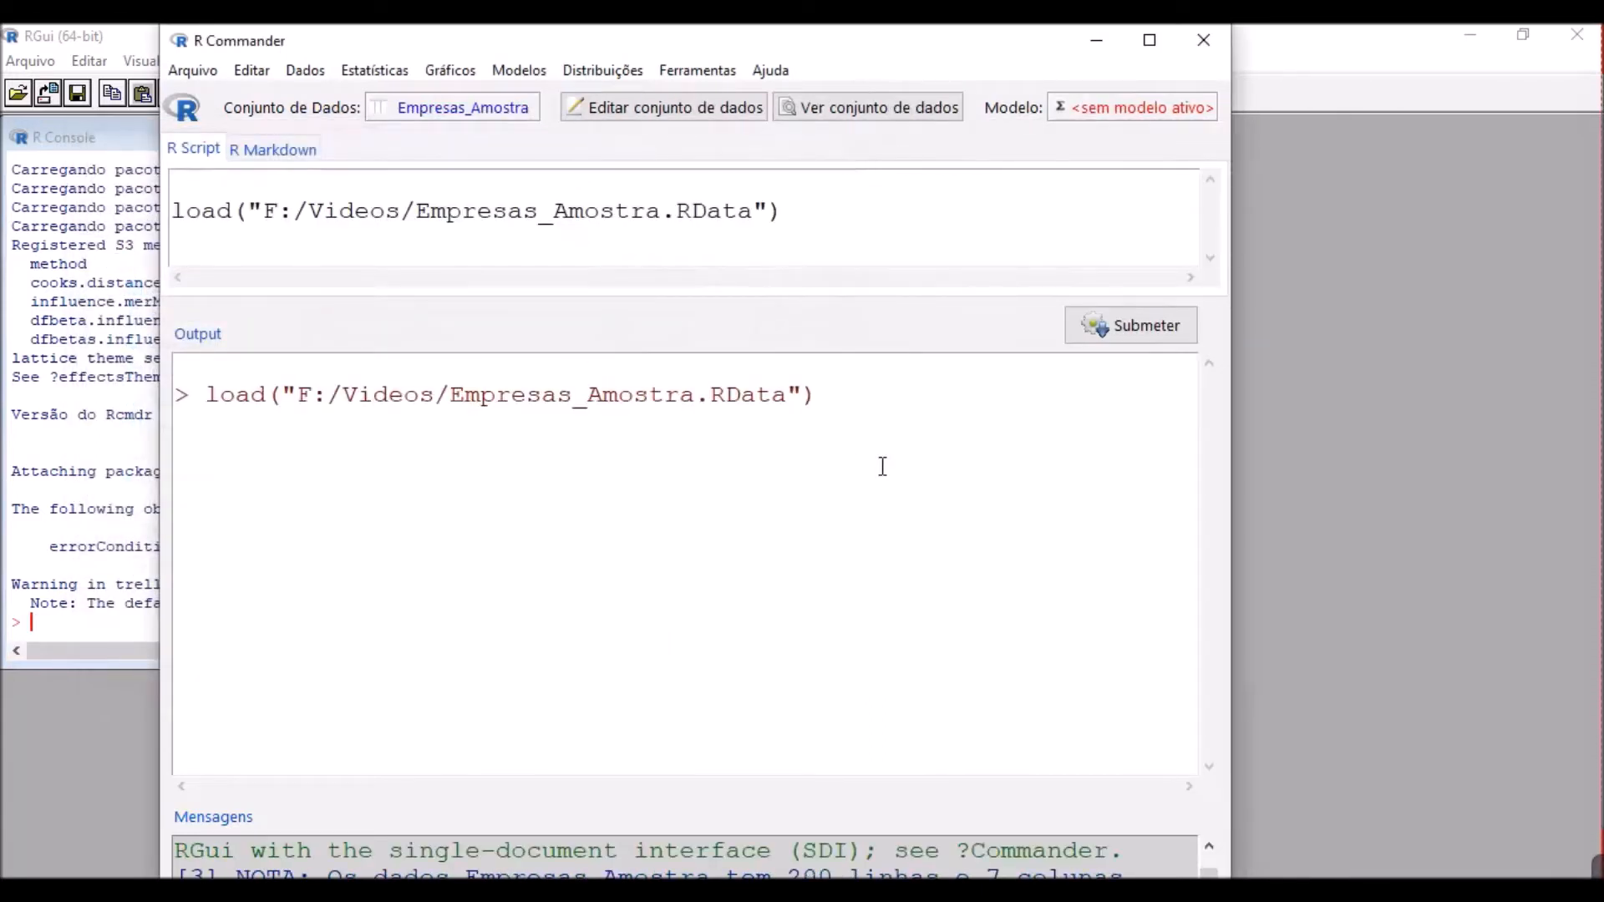
Step: View the Empresas_Amostra data set in a widened window, examine all columns through Valor and Número, and minimise it
{"action": "left_click", "coordinate": [860, 120]}
{"action": "left_click_drag", "start_coordinate": [1448, 114], "coordinate": [324, 75]}
{"action": "left_click_drag", "start_coordinate": [1025, 385], "coordinate": [1029, 384]}
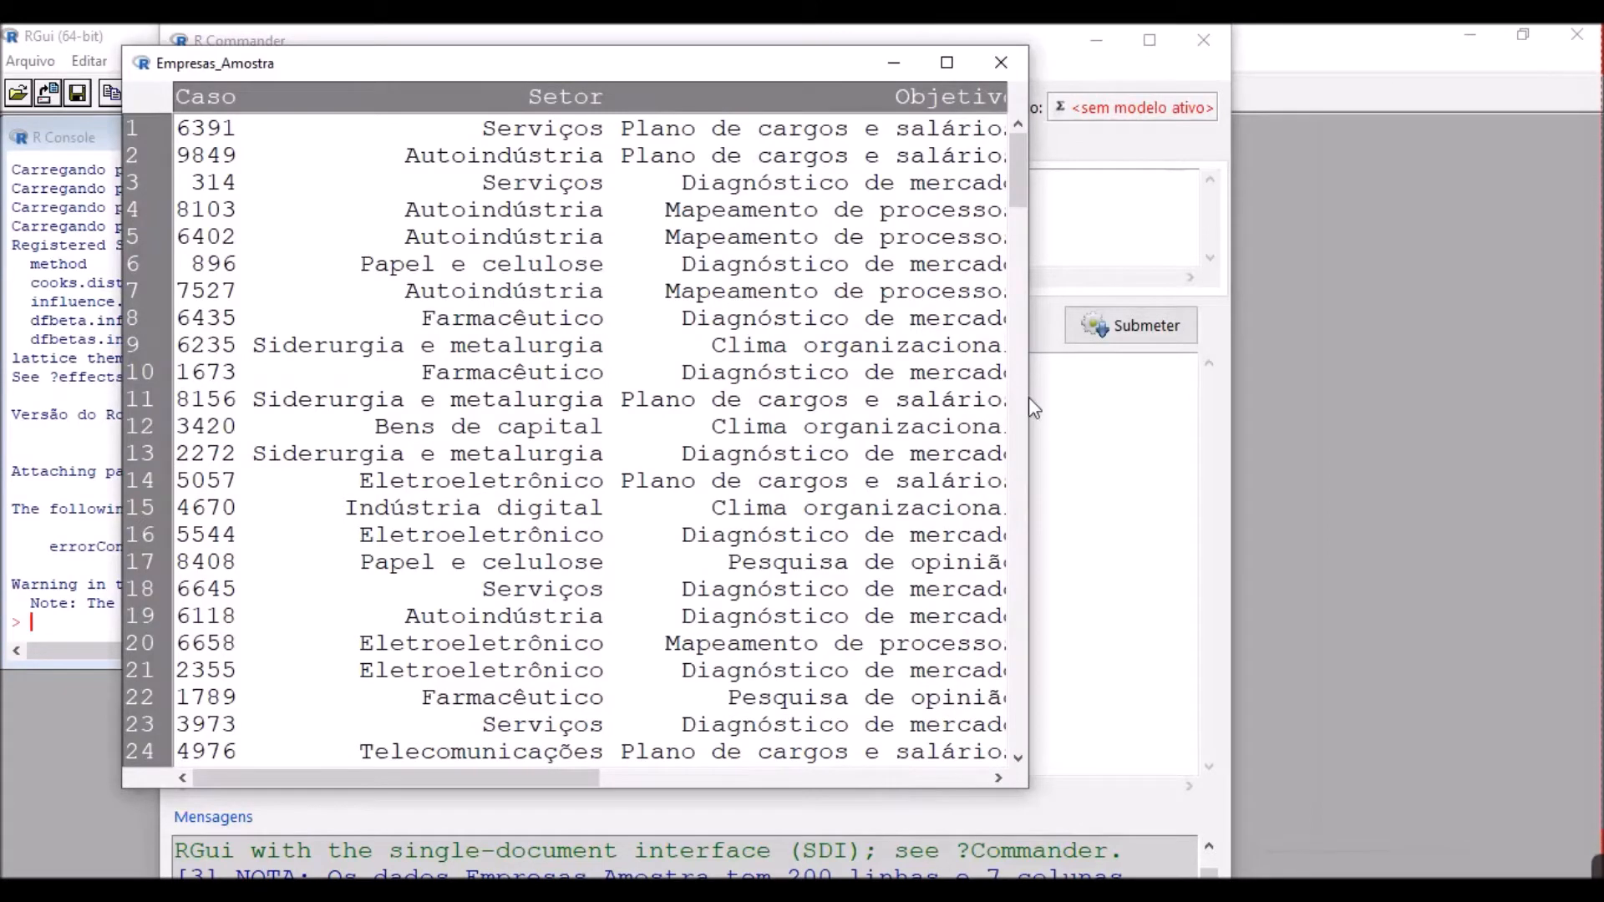
{"action": "left_click_drag", "start_coordinate": [1029, 393], "coordinate": [1565, 439]}
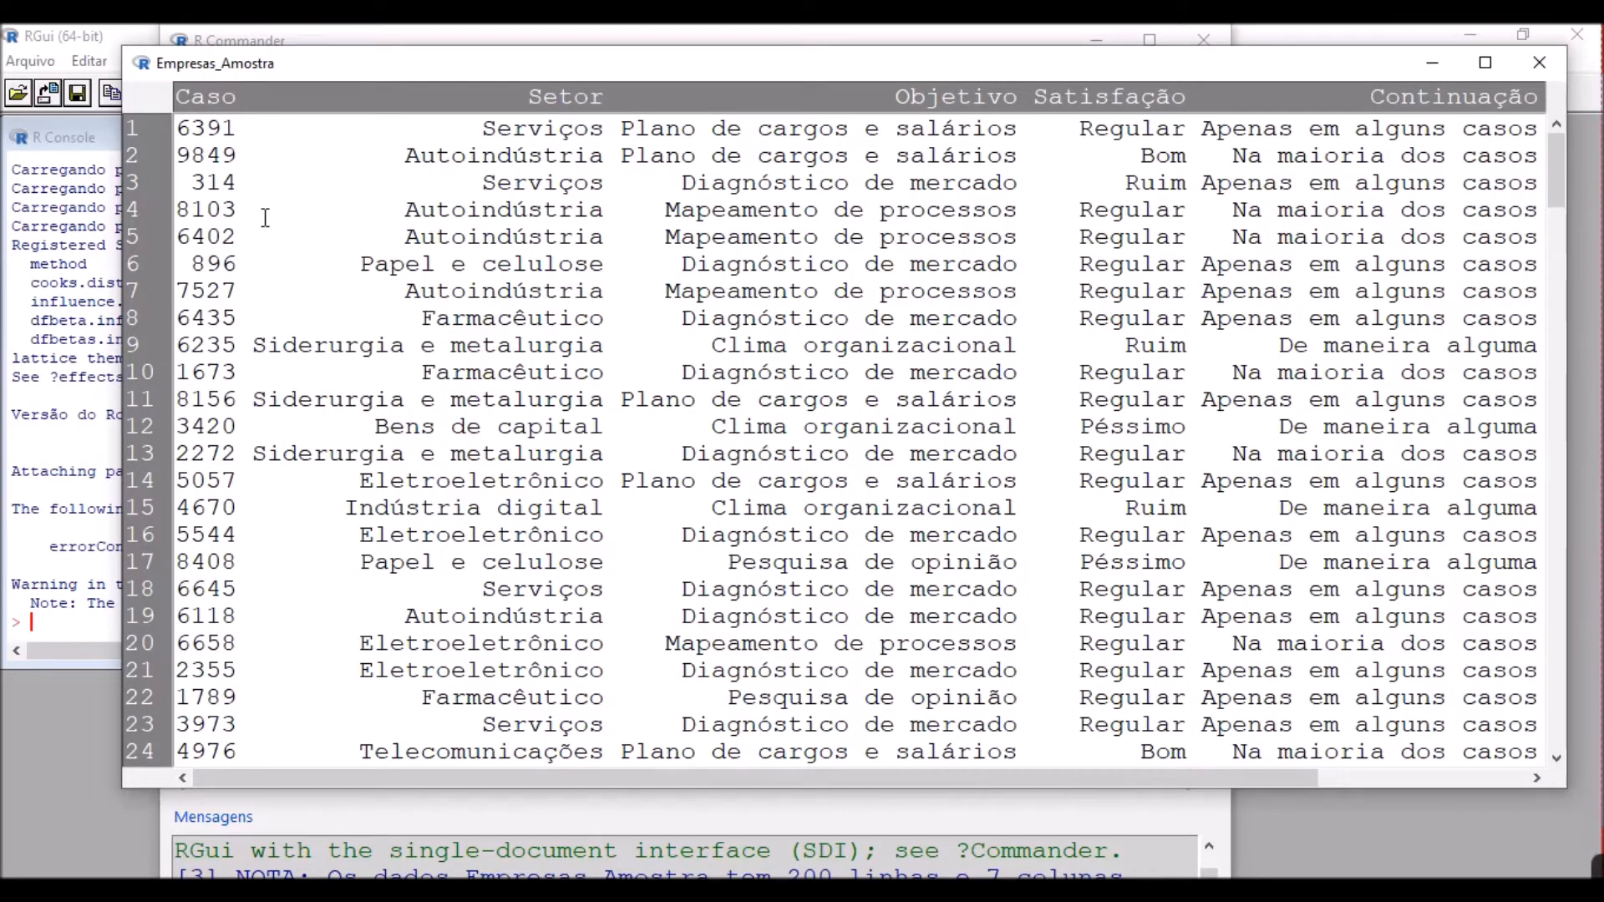
{"action": "left_click", "coordinate": [1535, 779]}
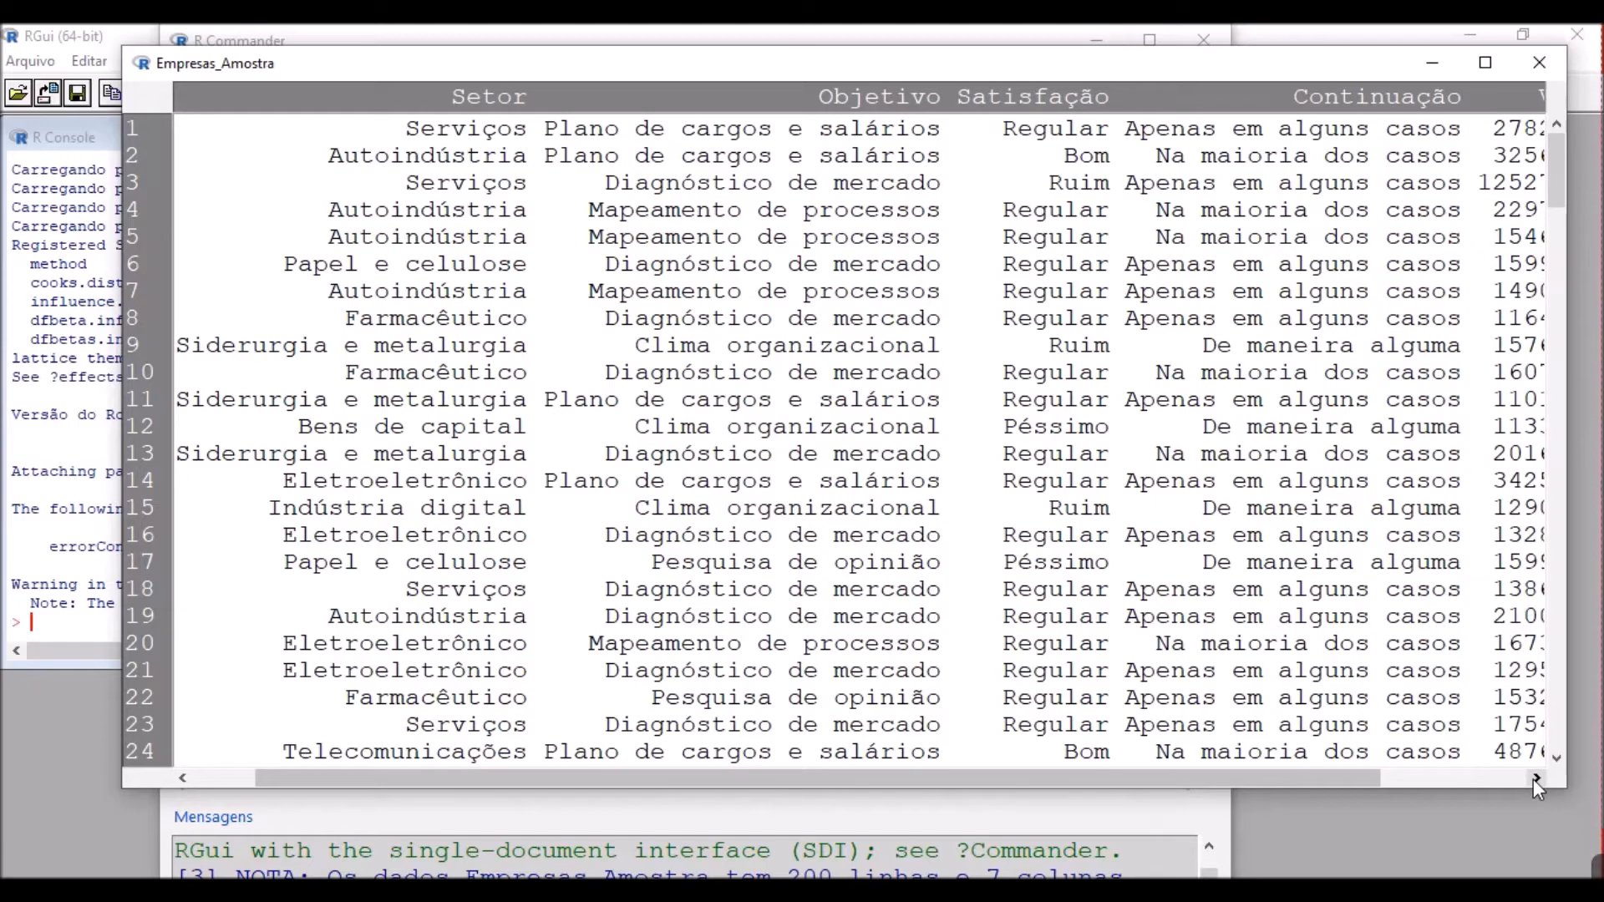
{"action": "left_click", "coordinate": [1536, 778]}
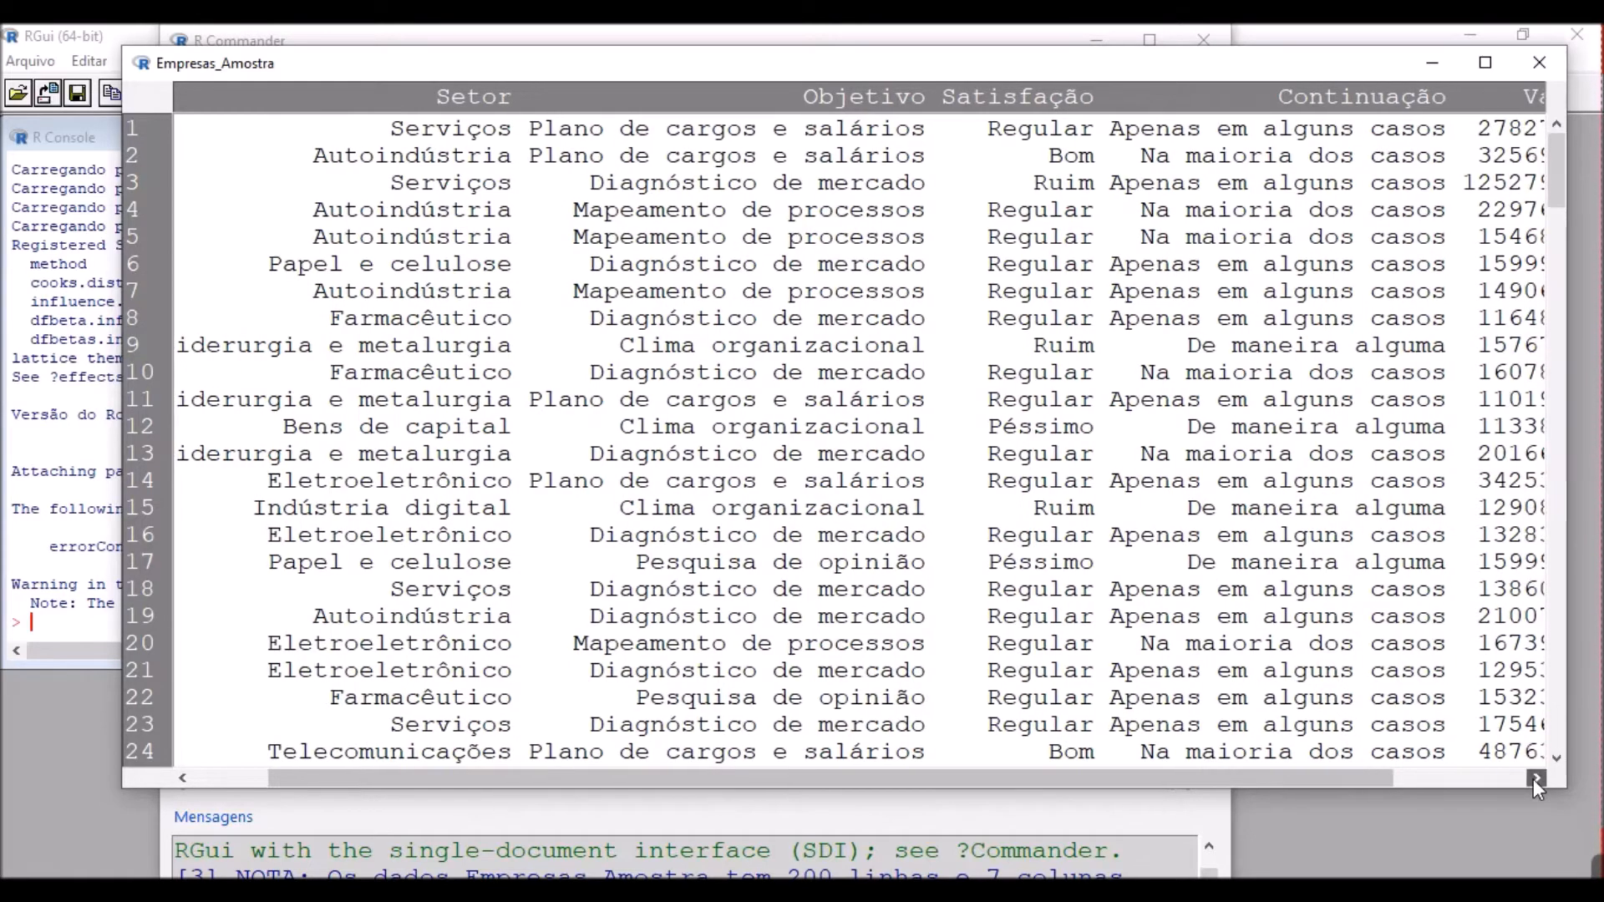
{"action": "left_click", "coordinate": [1536, 779]}
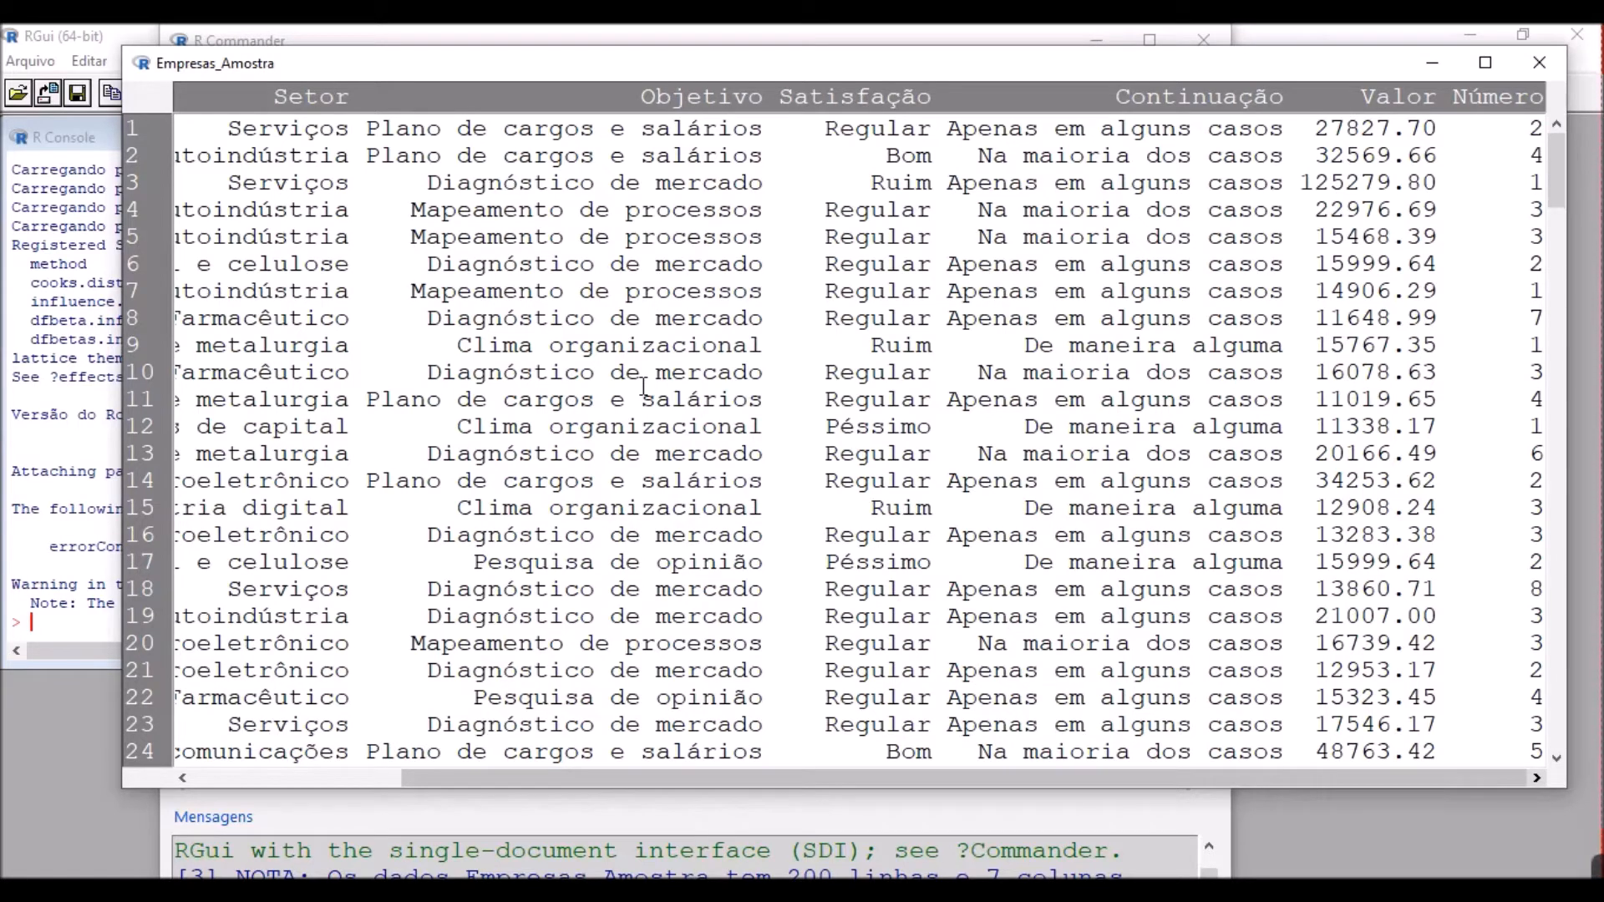
{"action": "left_click", "coordinate": [1432, 62]}
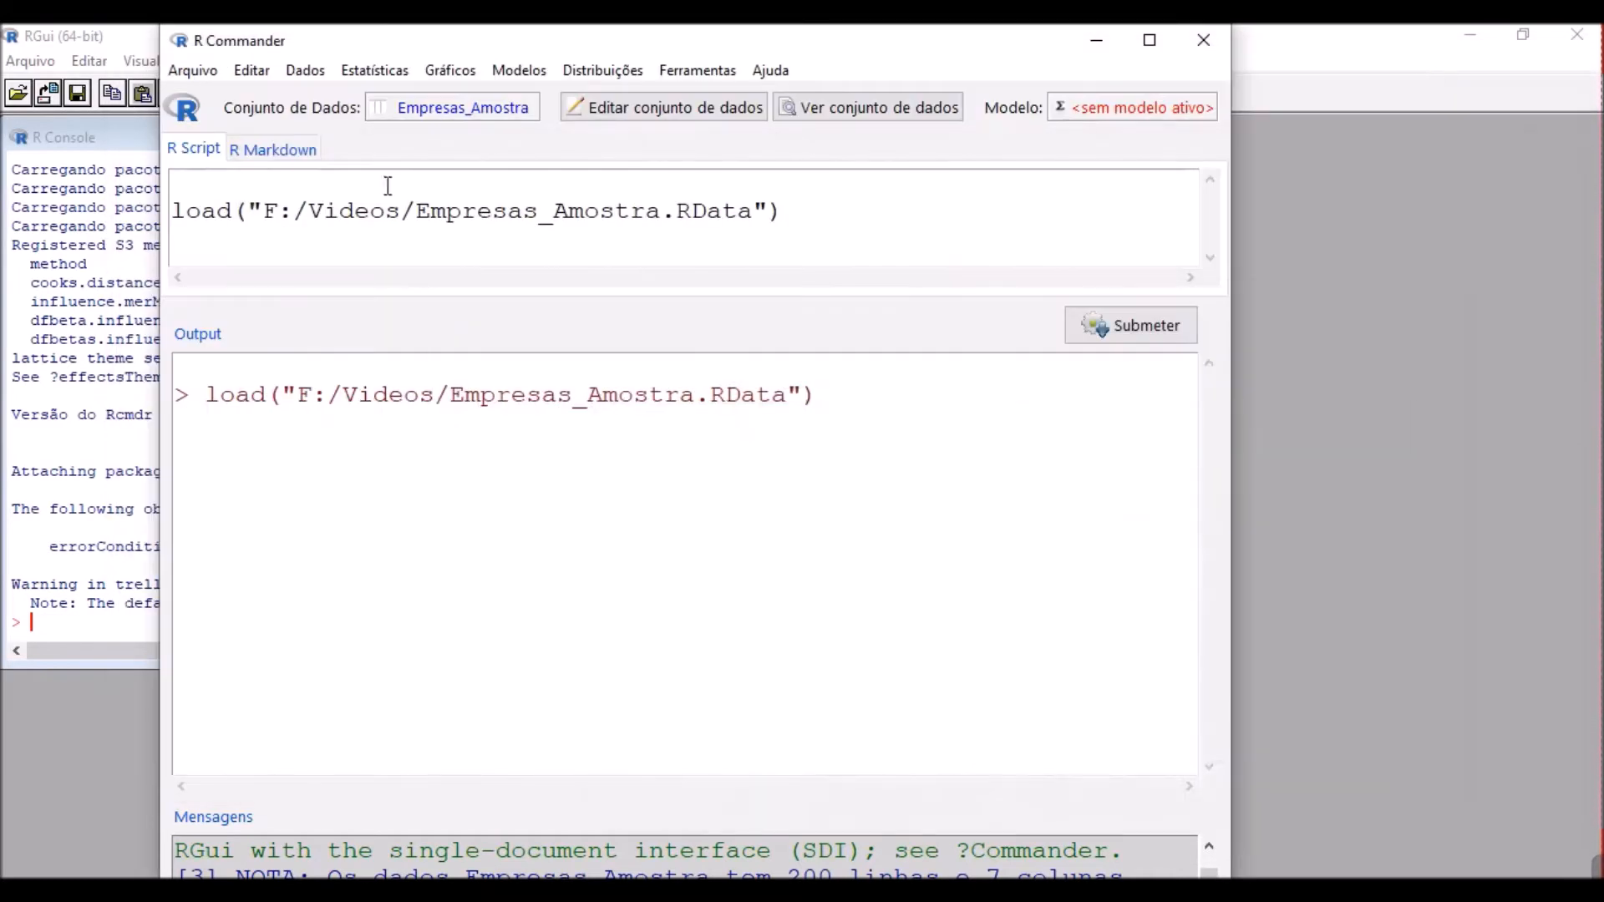
Step: Start a new boxplot and choose Valor as its variable
{"action": "left_click", "coordinate": [467, 77]}
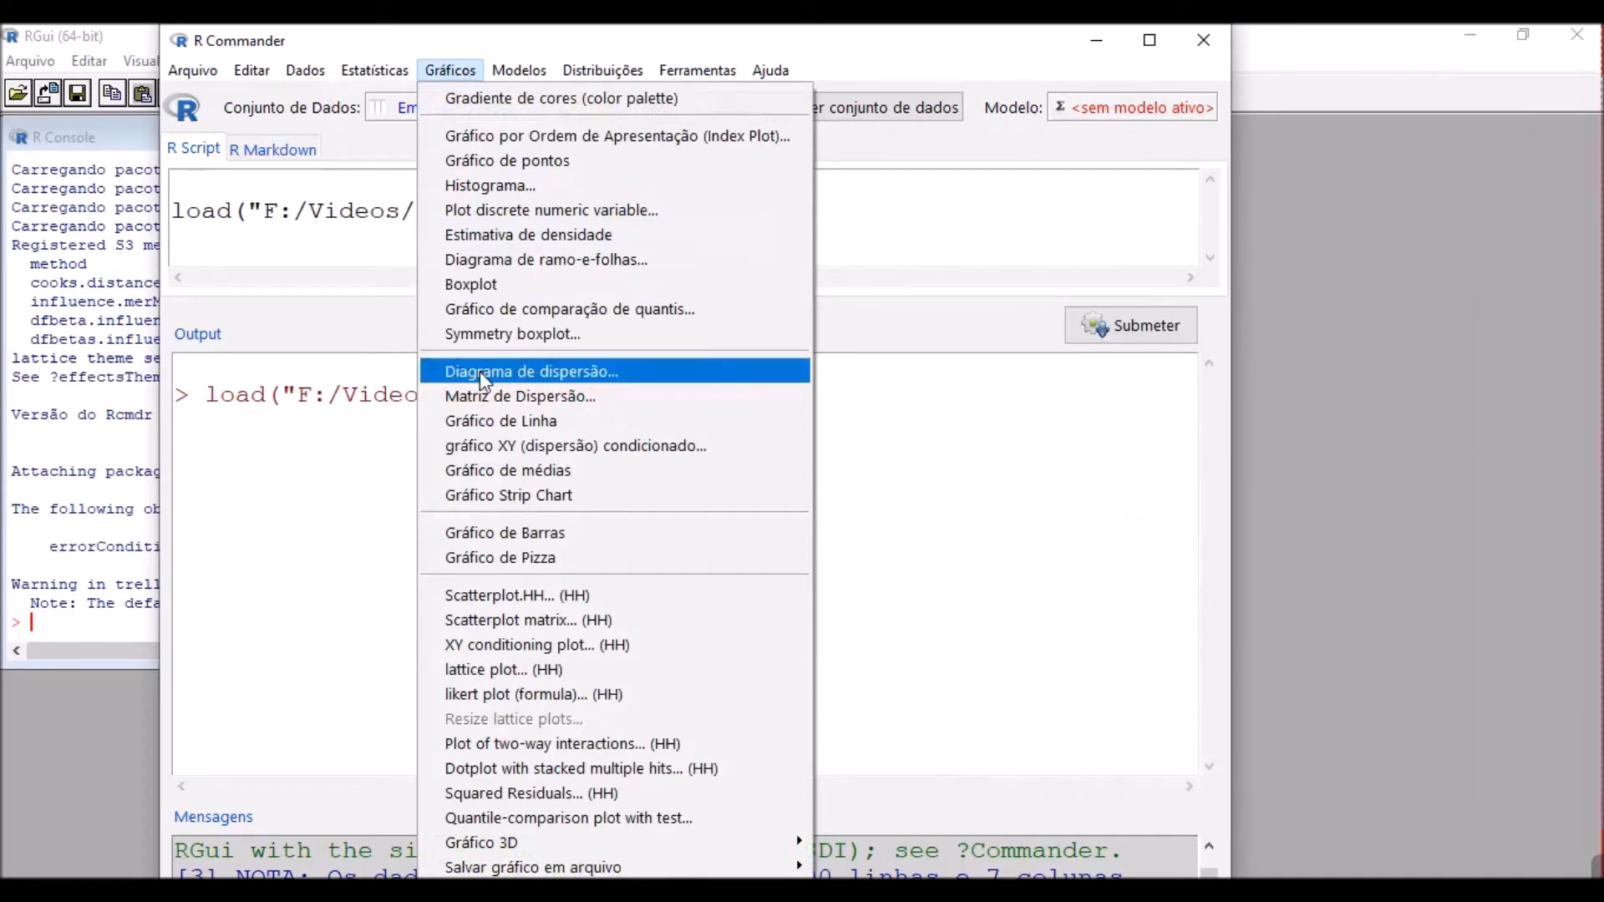
{"action": "left_click", "coordinate": [486, 285]}
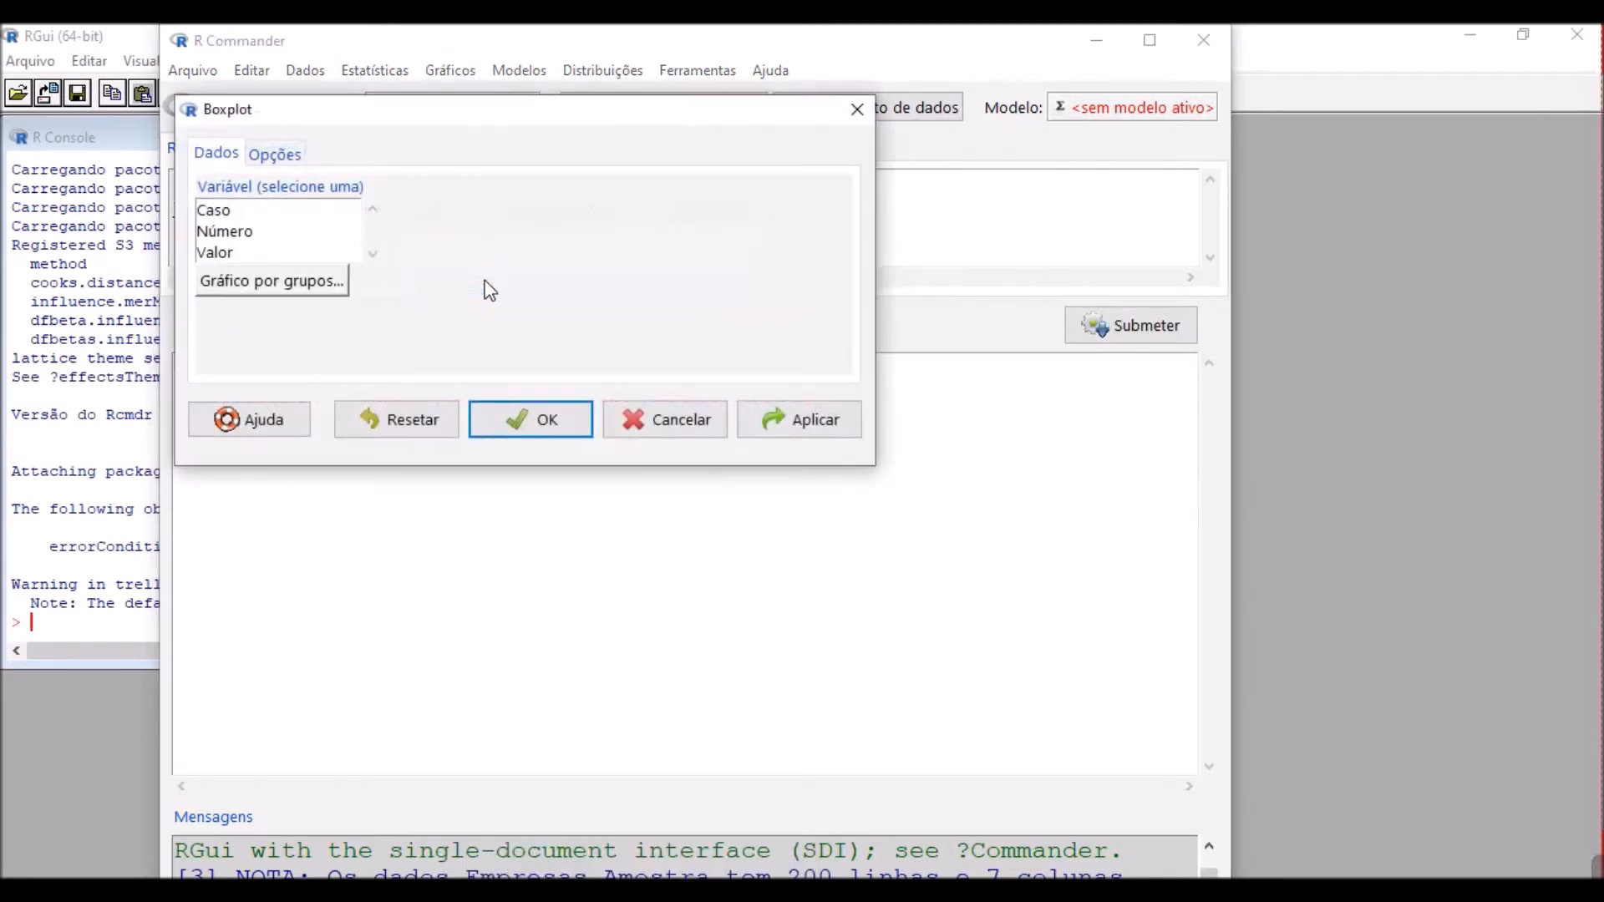
{"action": "left_click_drag", "start_coordinate": [423, 119], "coordinate": [685, 244]}
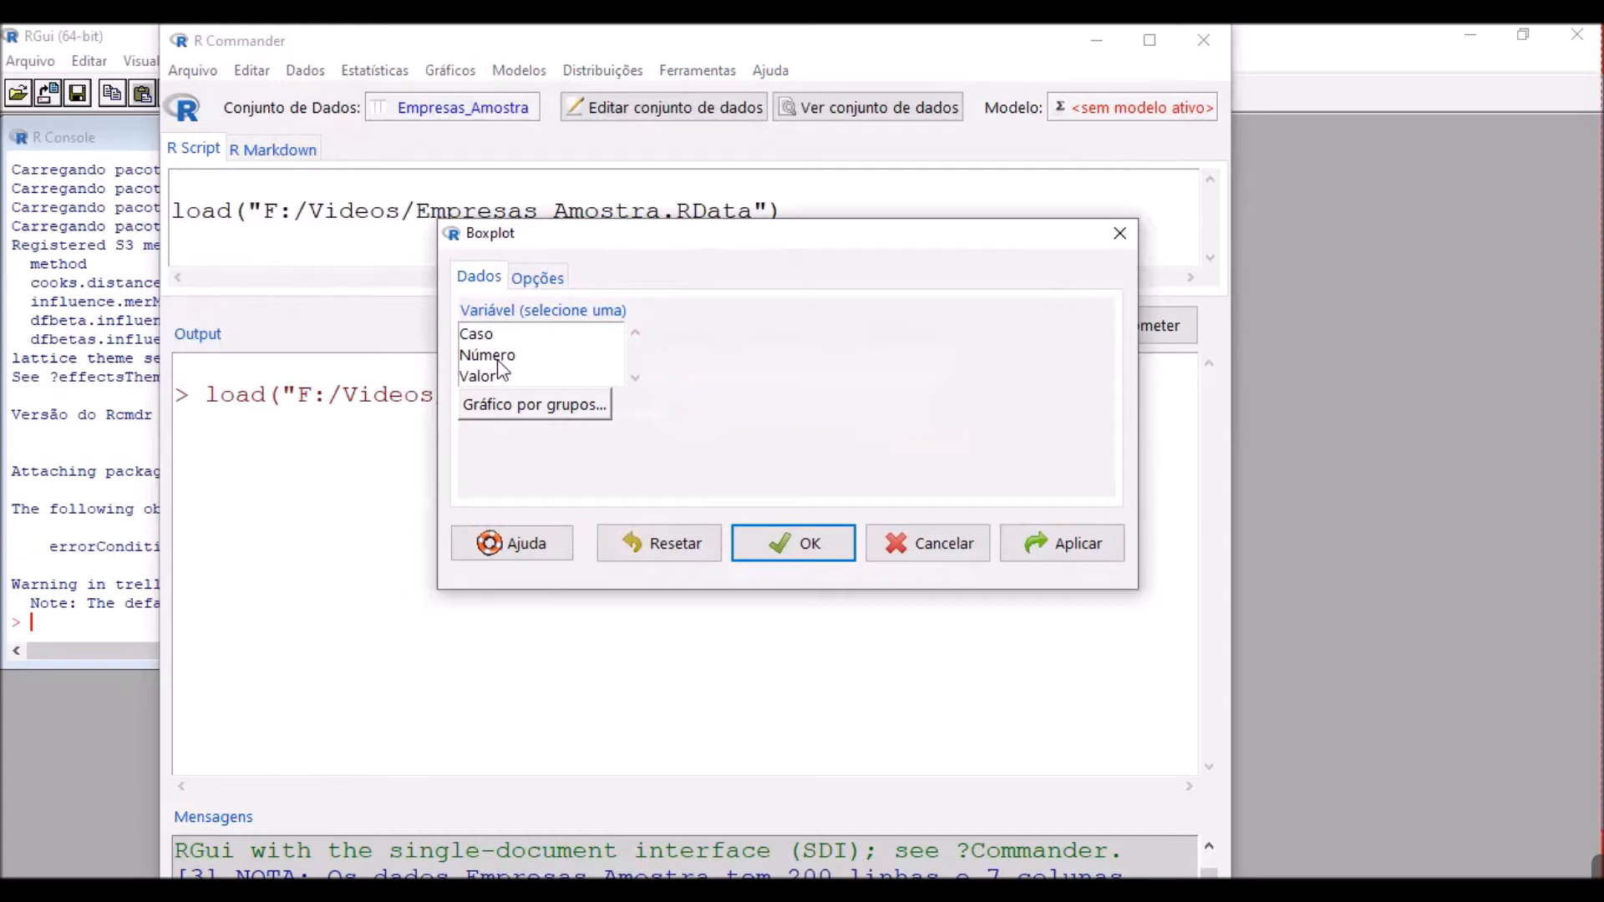
{"action": "left_click", "coordinate": [491, 378]}
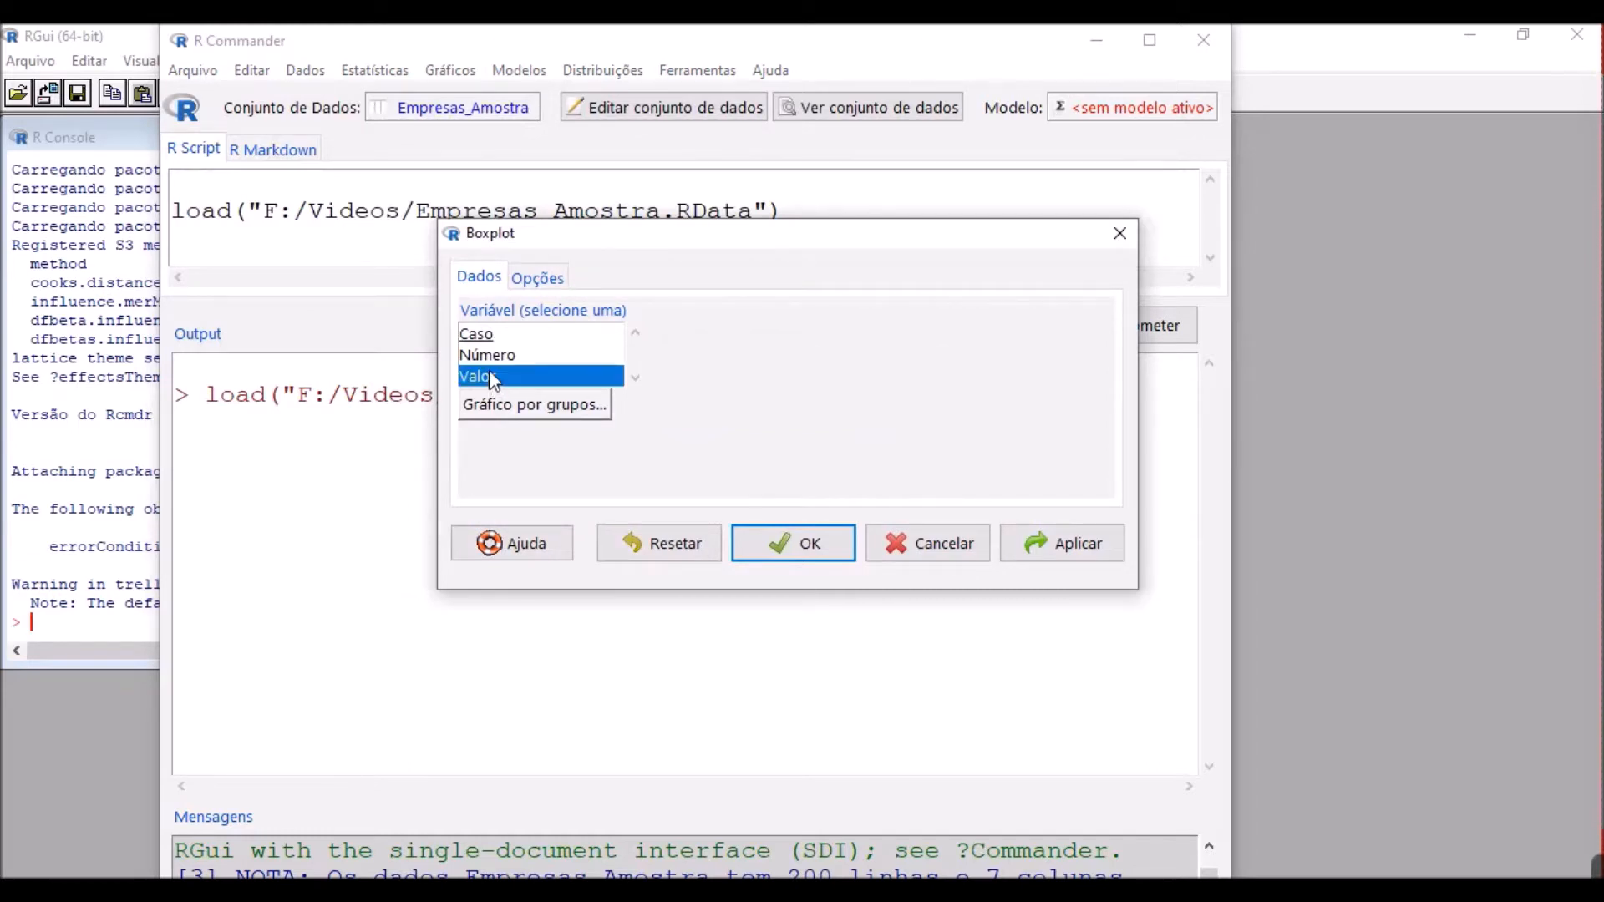
Step: Set the boxplot's y-axis label to "Valor (R$)"
{"action": "left_click", "coordinate": [560, 279]}
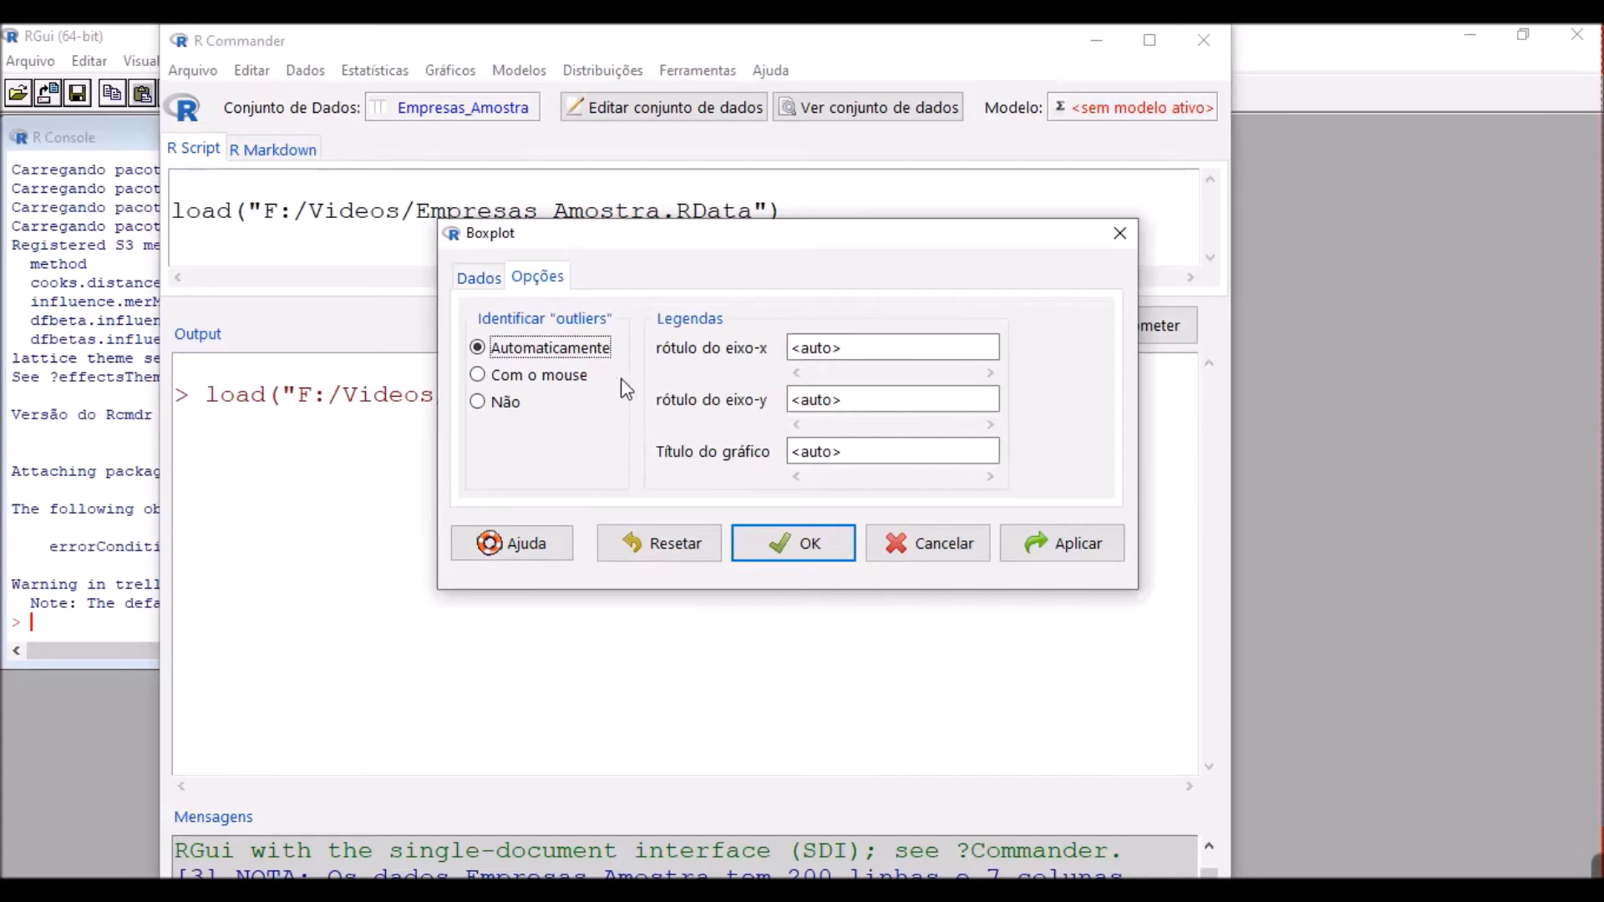
{"action": "left_click", "coordinate": [886, 354]}
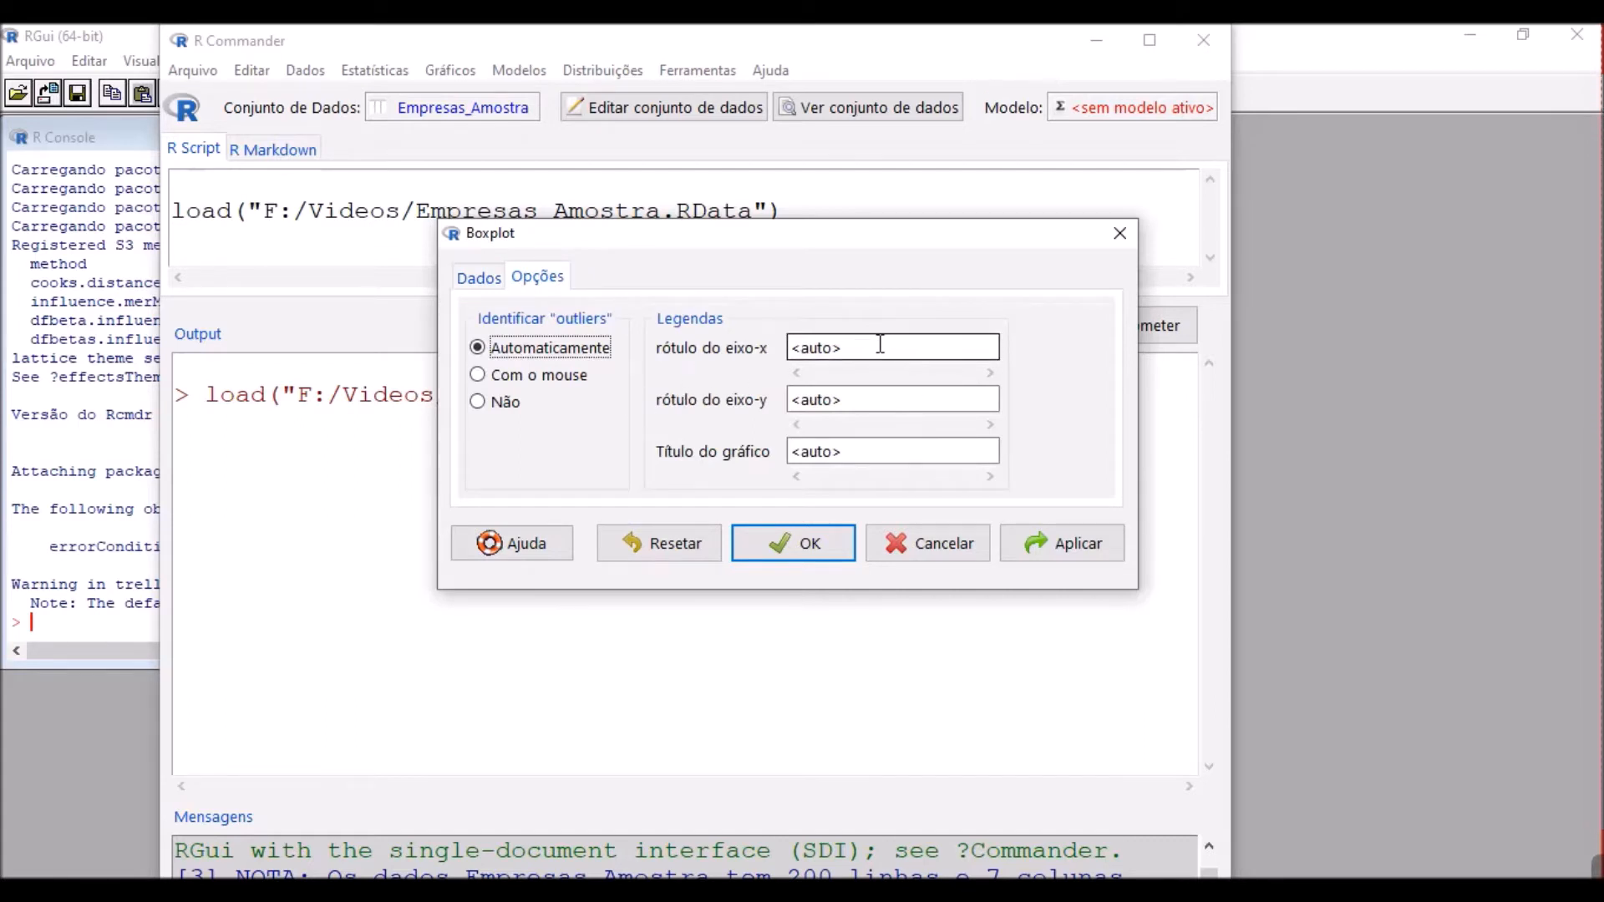
{"action": "double_click", "coordinate": [880, 344]}
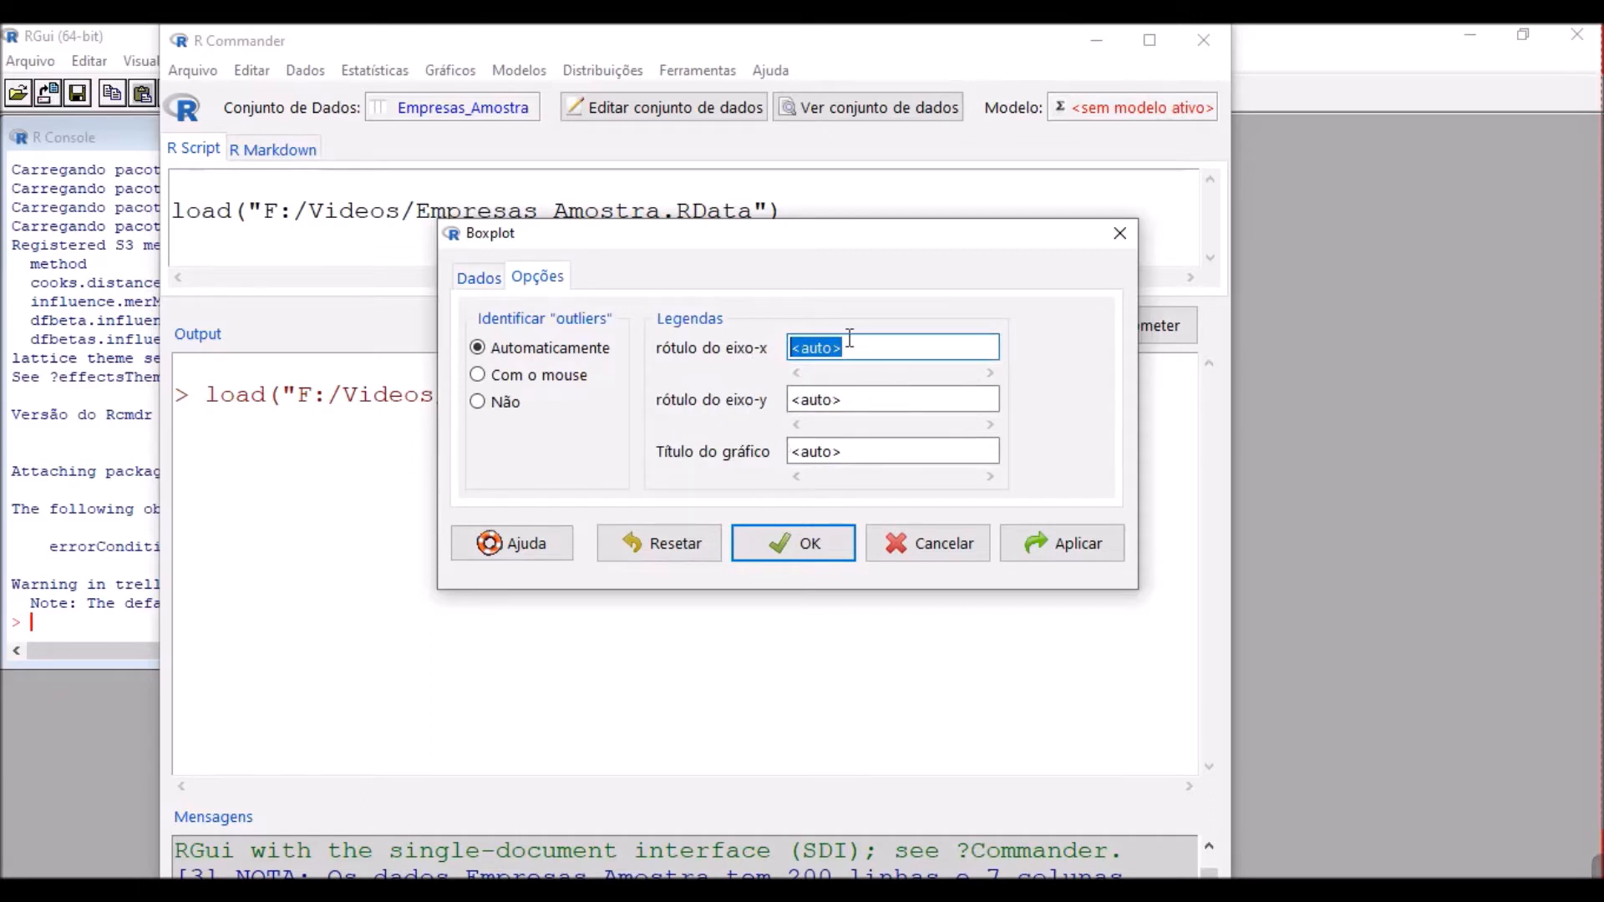
{"action": "double_click", "coordinate": [846, 399]}
{"action": "type", "text": "V"}
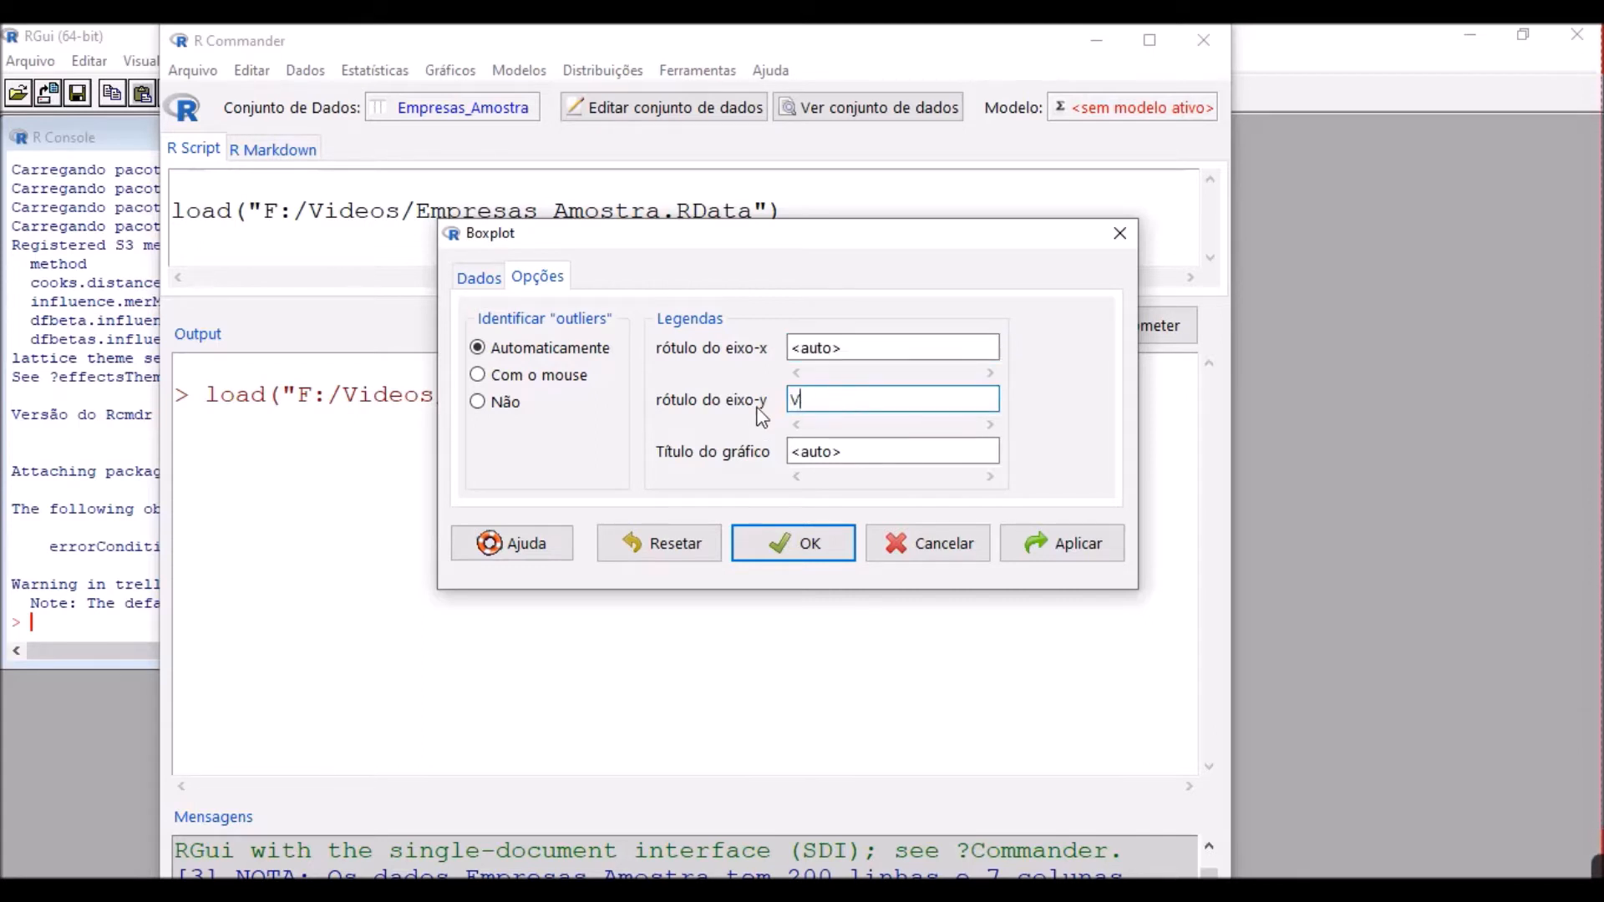
{"action": "type", "text": "alor (R$)"}
{"action": "key", "text": "Tab"}
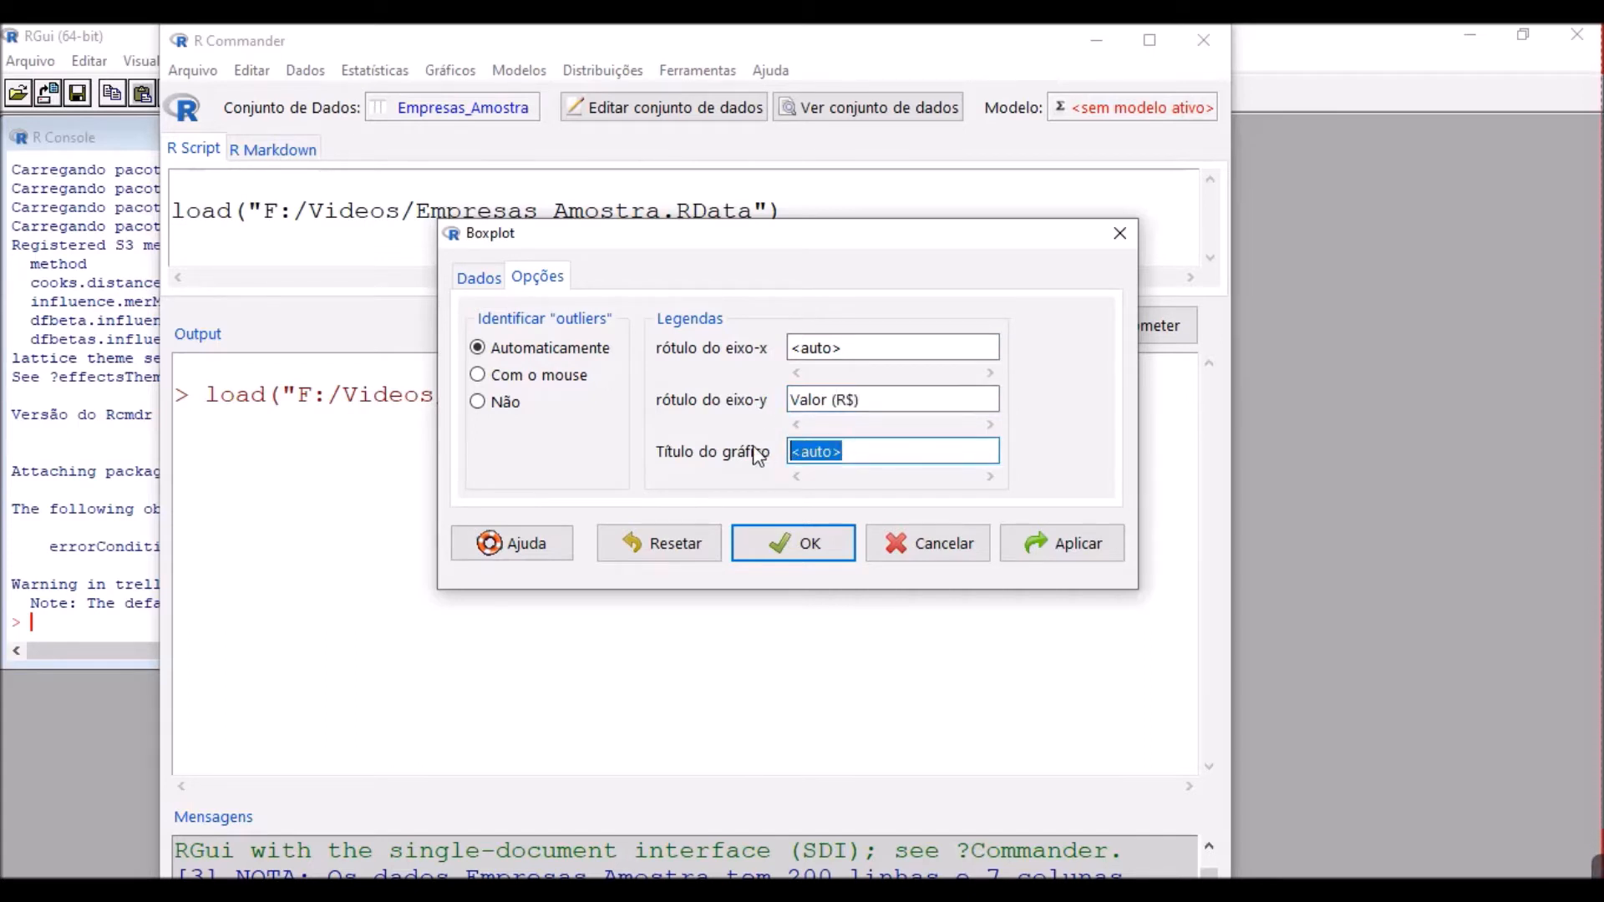
Step: Title the boxplot "Diagrama em caixas do Valor do contrato" and generate it
{"action": "type", "text": "Diagrama em caixas dos="}
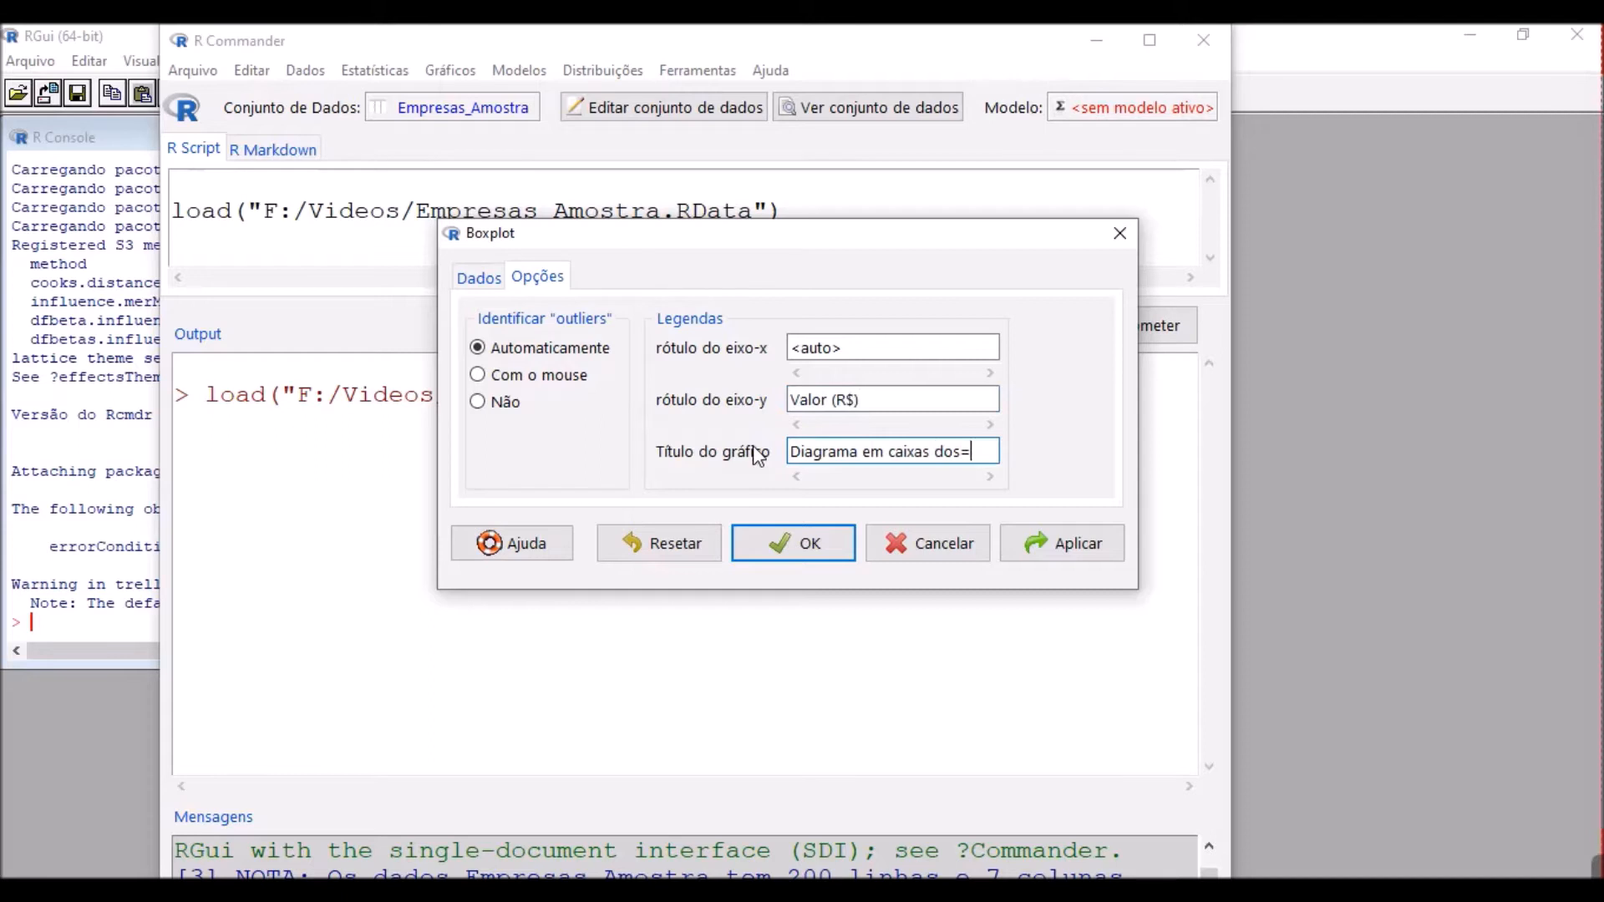
{"action": "key", "text": "BackSpace"}
{"action": "type", "text": "Valor do"}
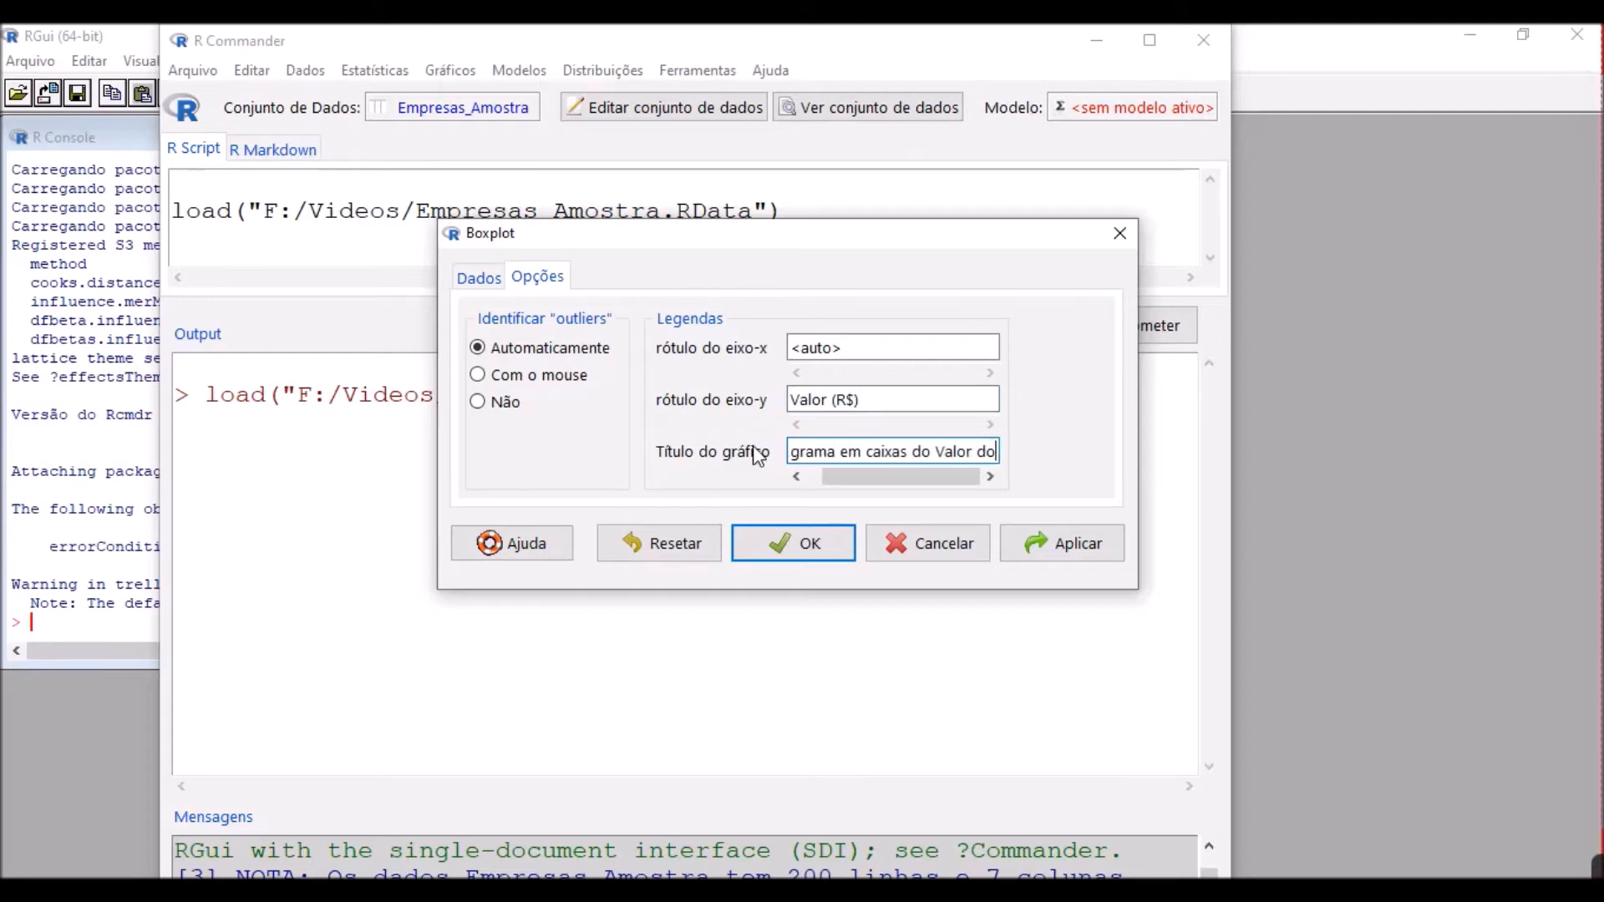
{"action": "type", "text": " contrato"}
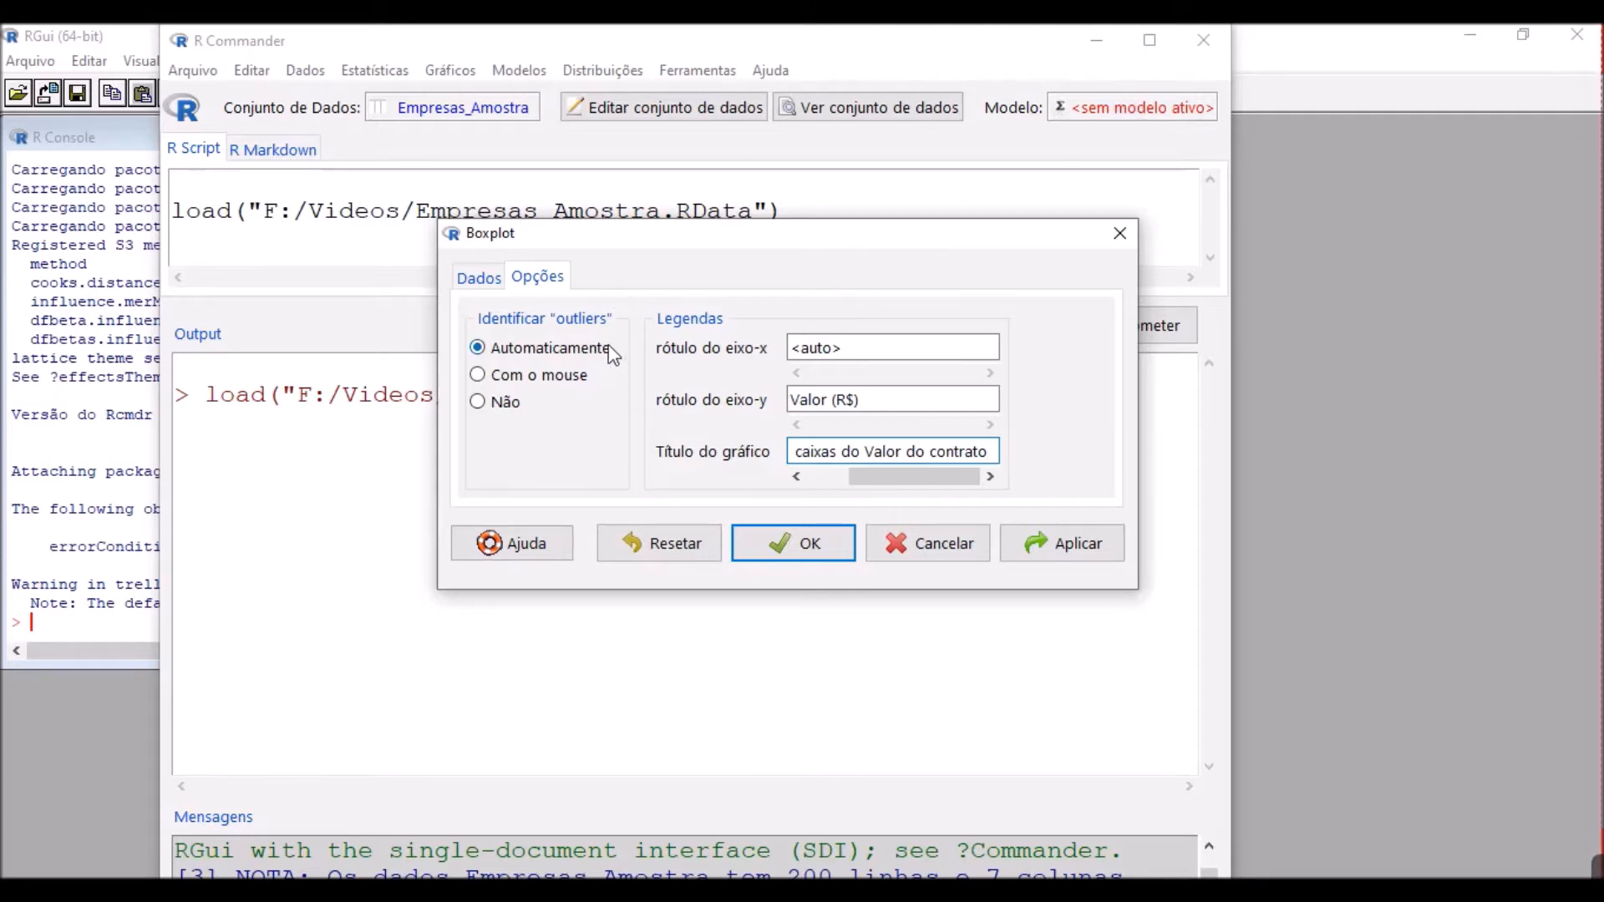
{"action": "left_click", "coordinate": [808, 545]}
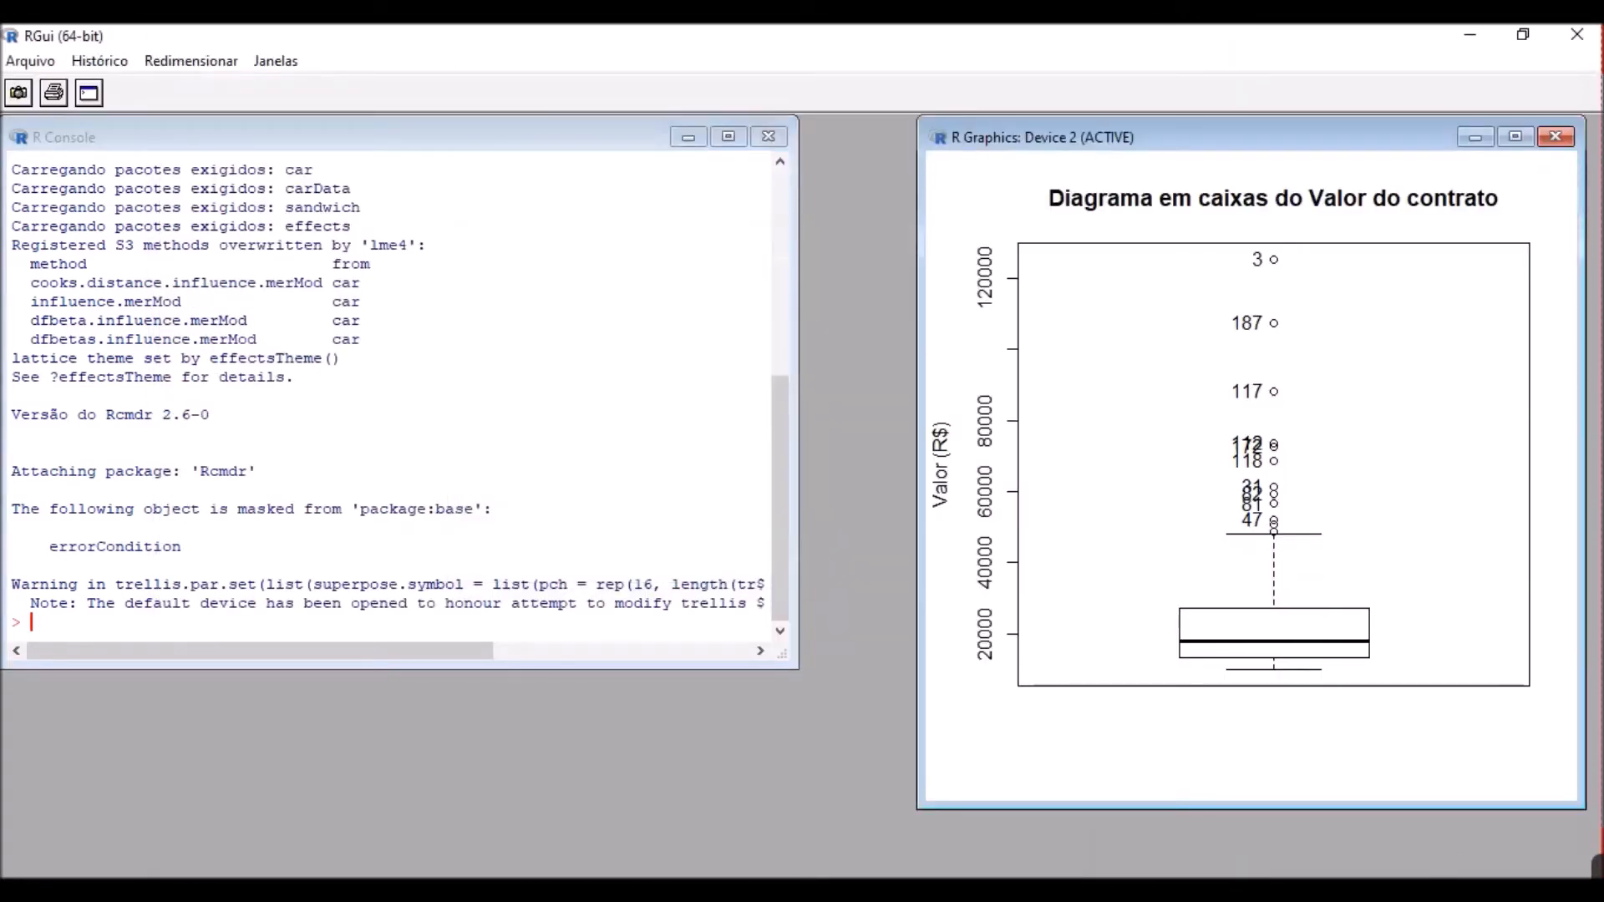
Step: Maximise the graph window to examine the boxplot's quartiles, whiskers and outliers, and restore its size
{"action": "left_click", "coordinate": [1515, 136]}
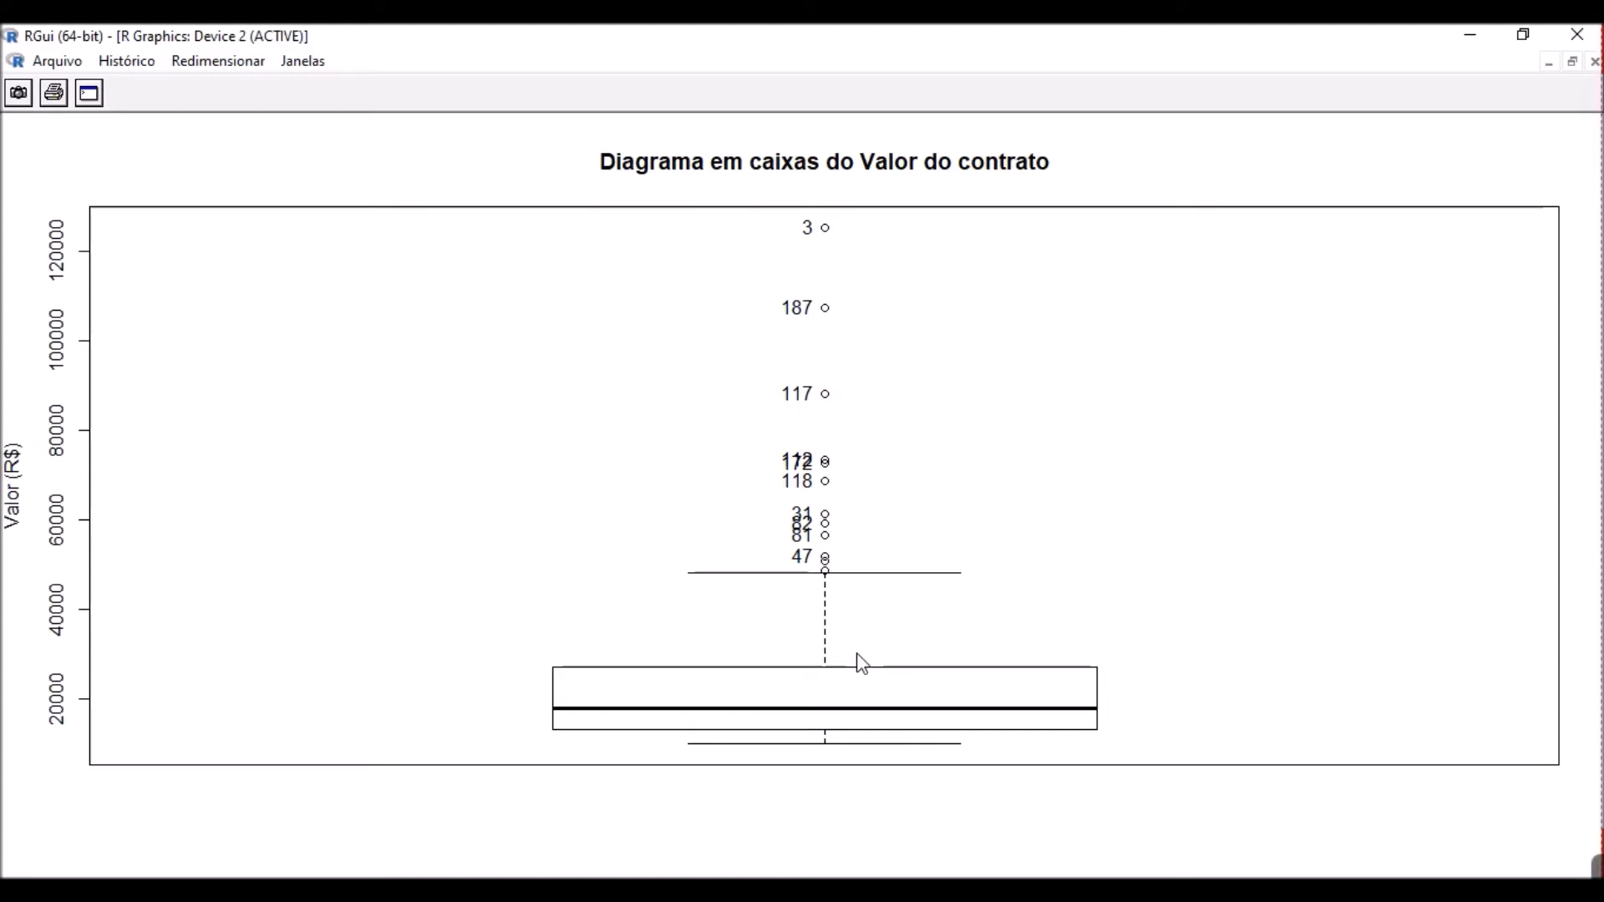
{"action": "left_click", "coordinate": [1574, 62]}
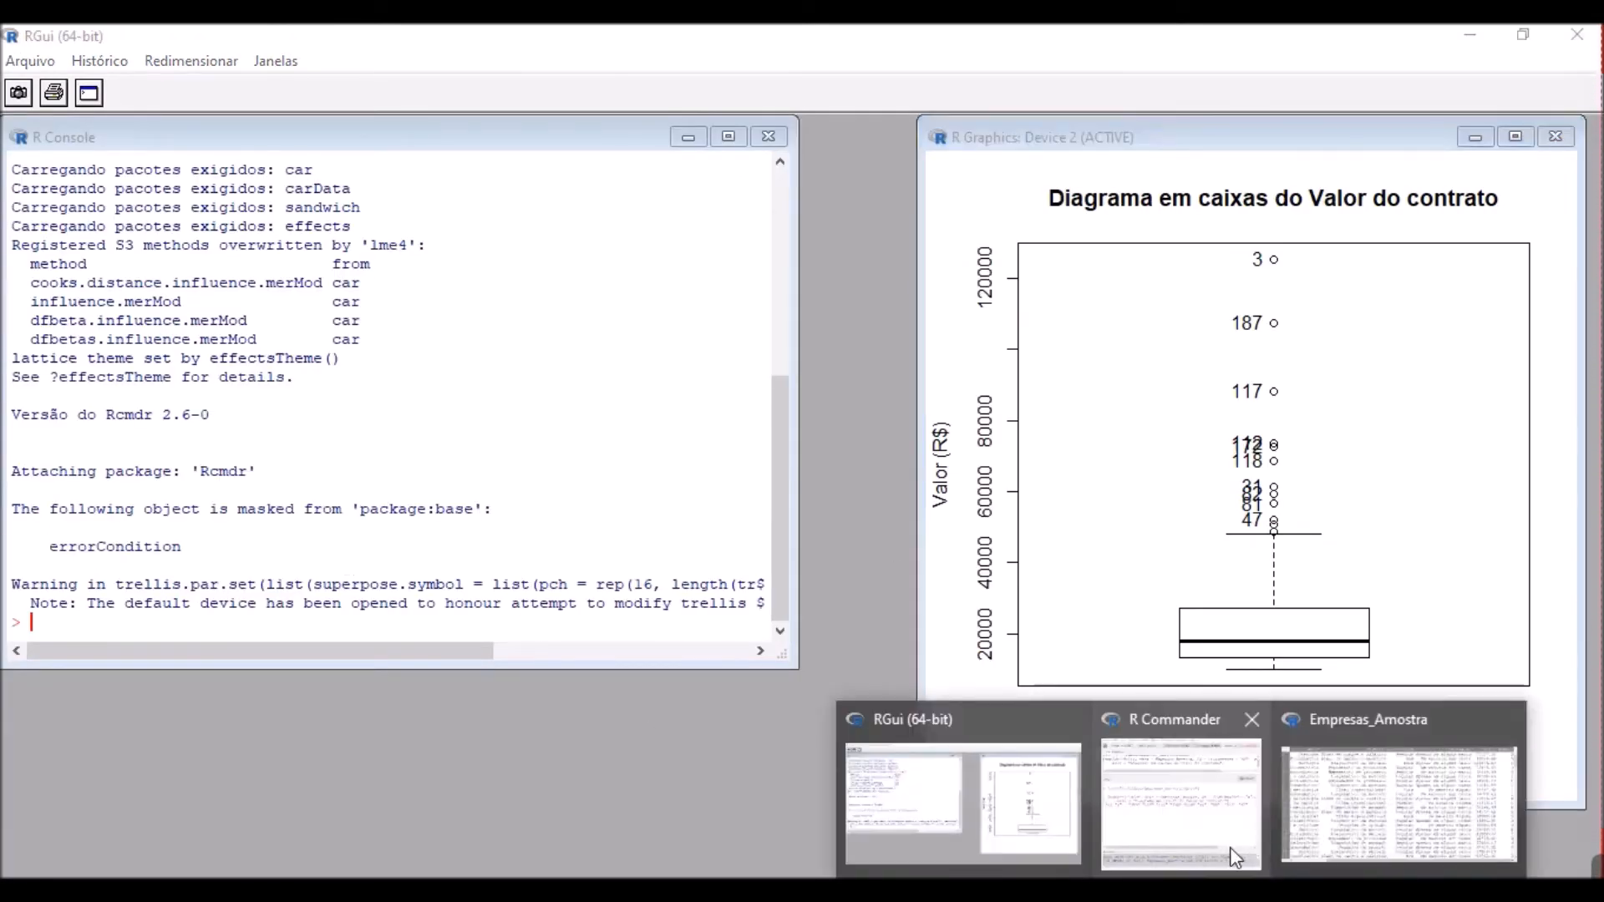
Step: In R Commander's output area, write the outlier limits "> Qs + 1,5x (Qs - Qi)" and, on a new line, "< Qi - 1,5x (Qs - Qi)"
{"action": "left_click", "coordinate": [1225, 844]}
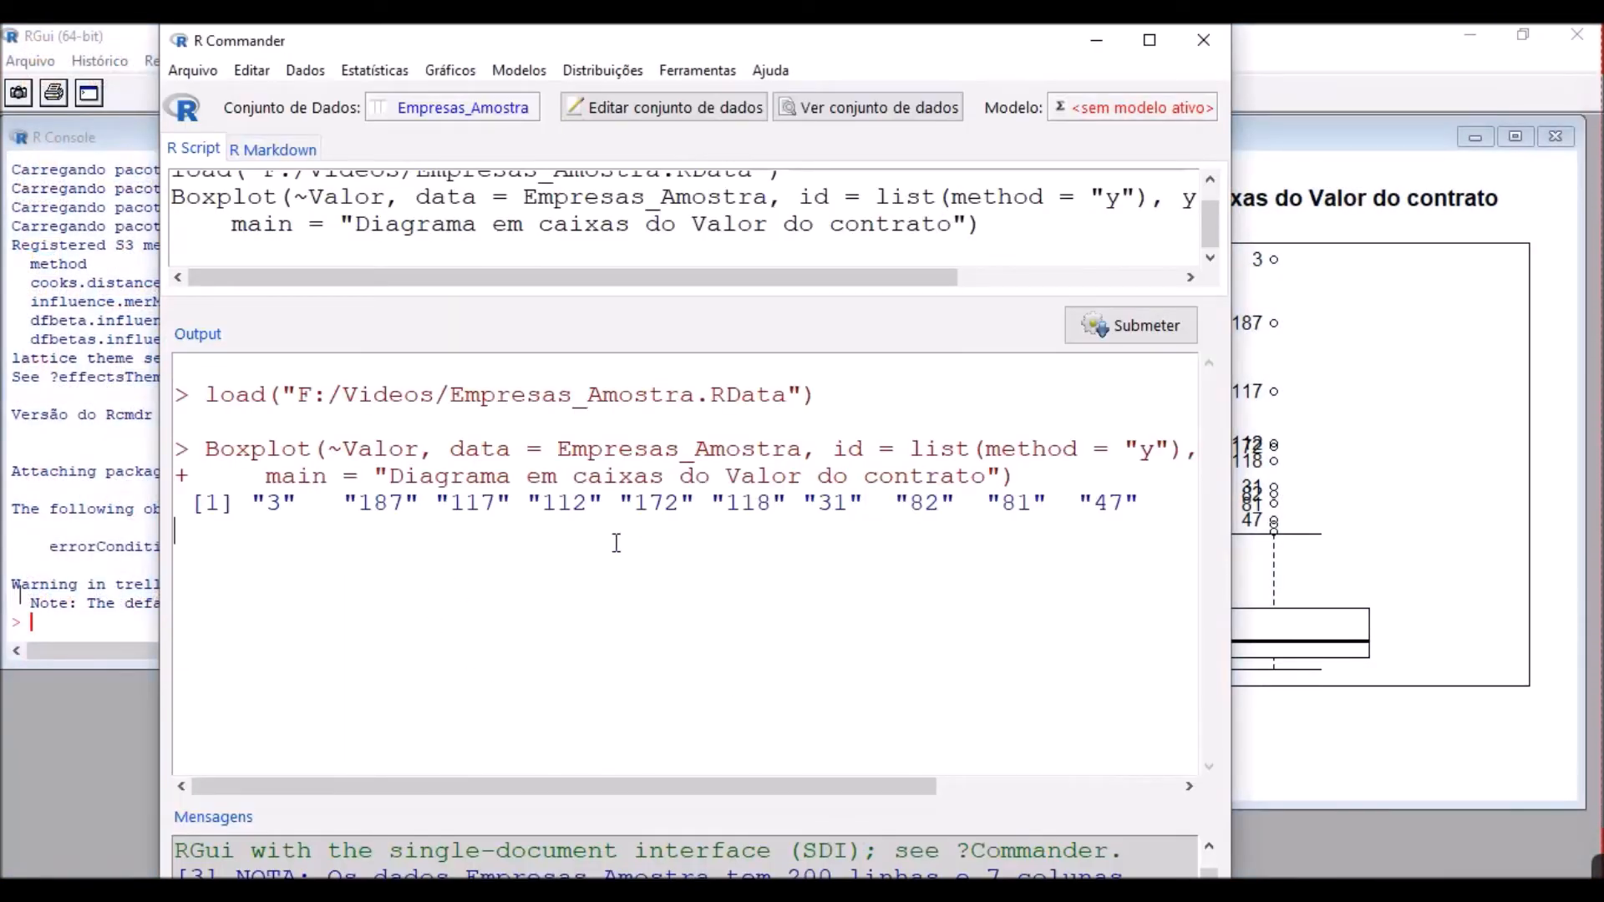
{"action": "left_click", "coordinate": [811, 602]}
{"action": "type", "text": "> Qs"}
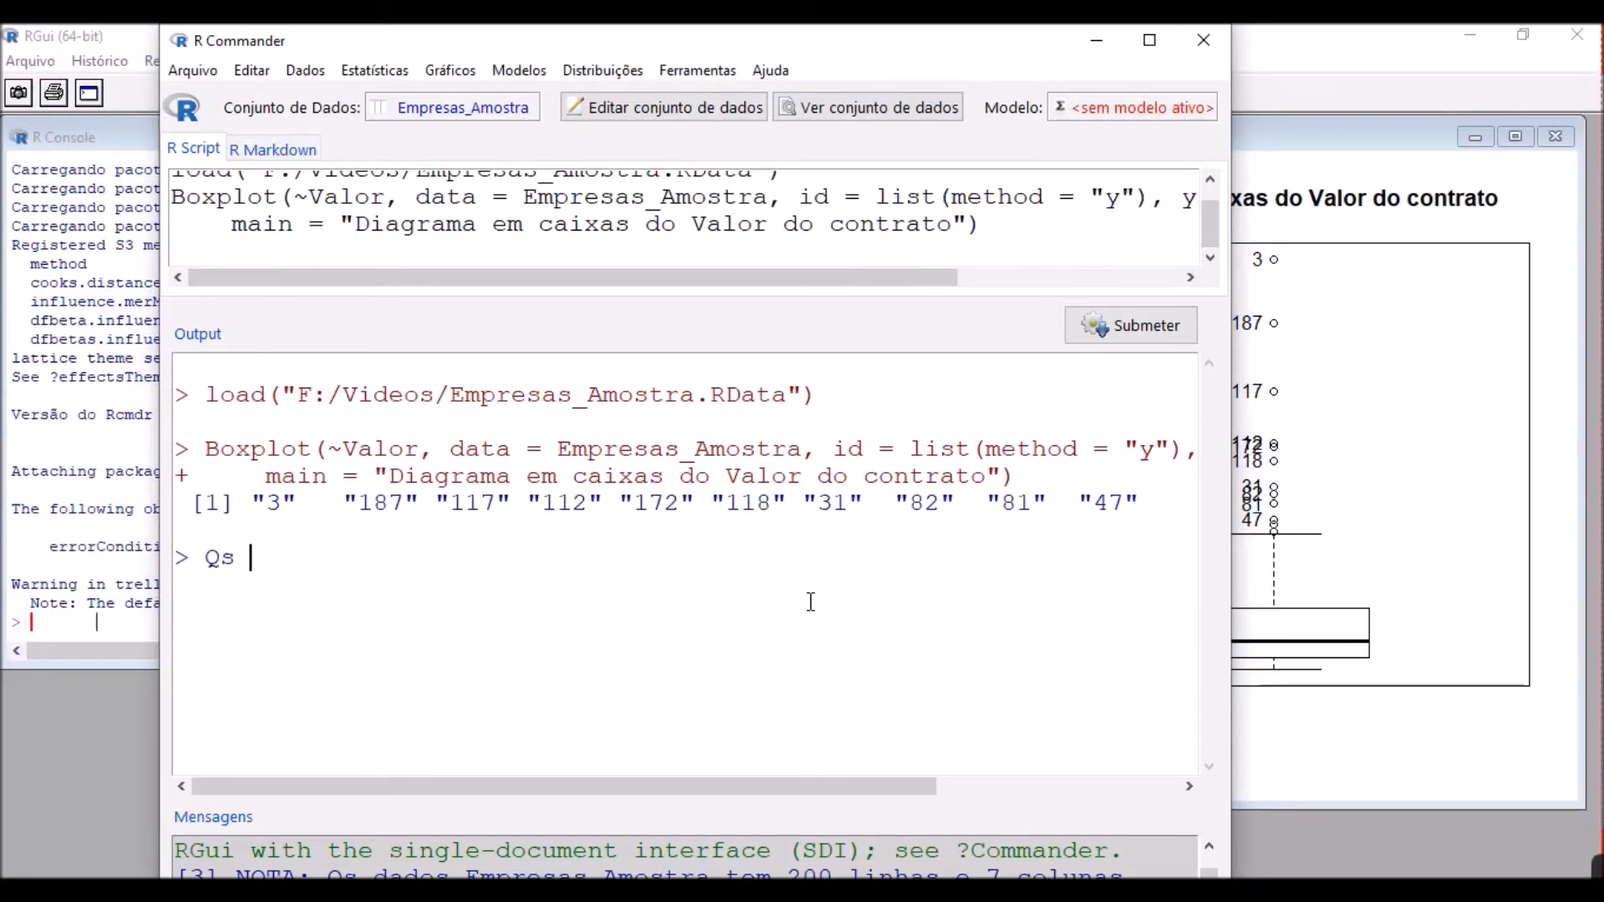
{"action": "type", "text": " + 1,5x (Q"}
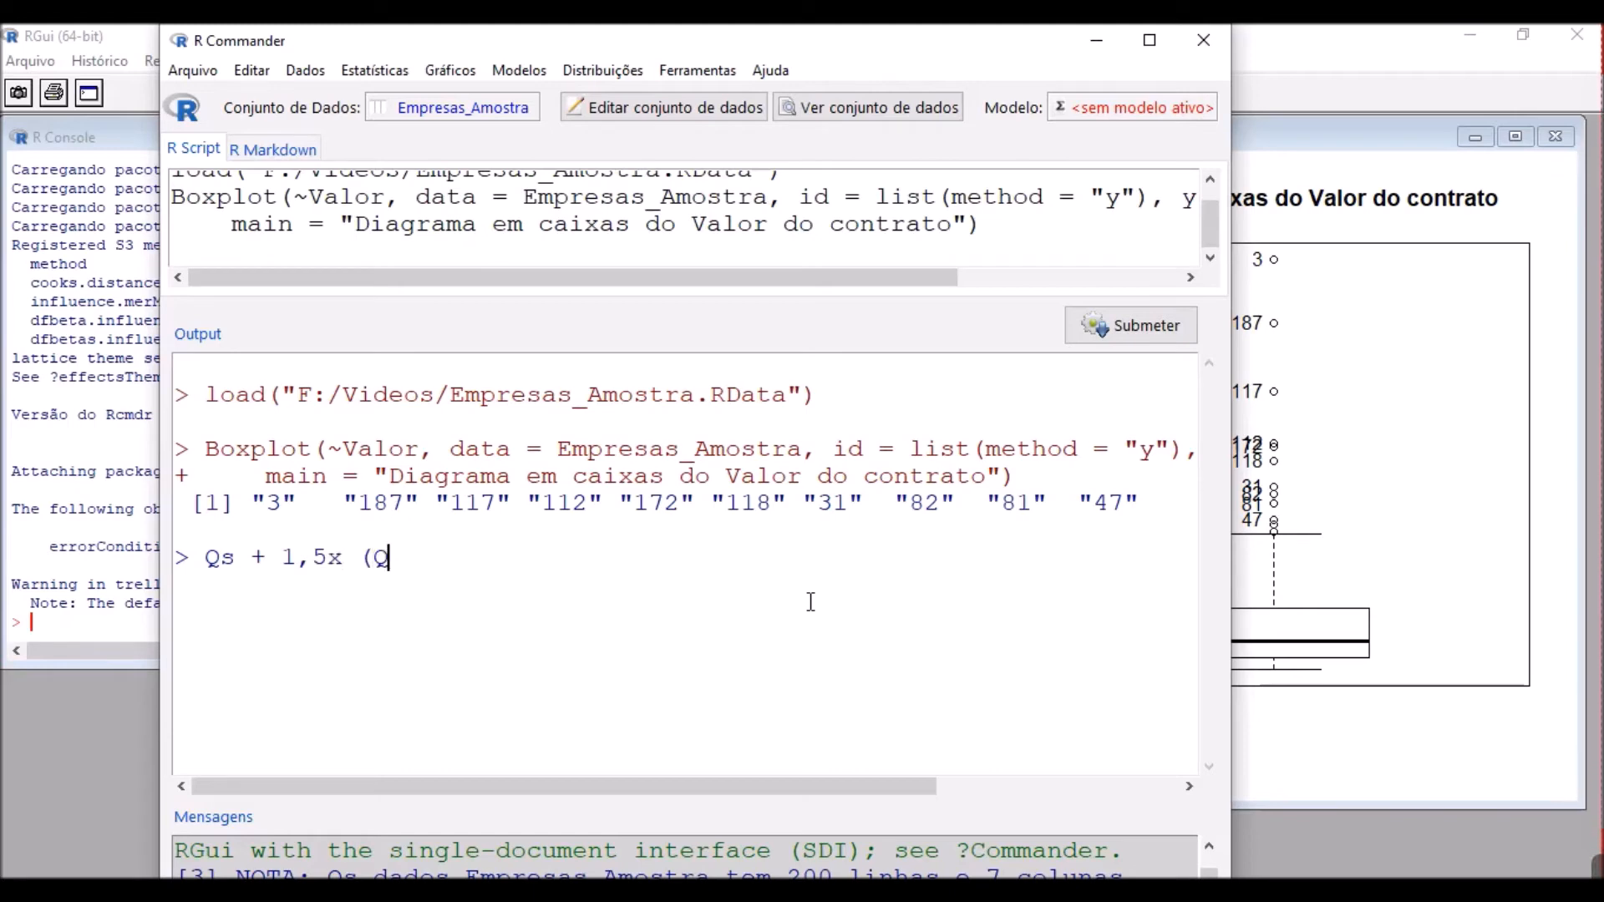
{"action": "type", "text": "s - Qi)"}
{"action": "key", "text": "Return"}
{"action": "type", "text": "< Qi - "}
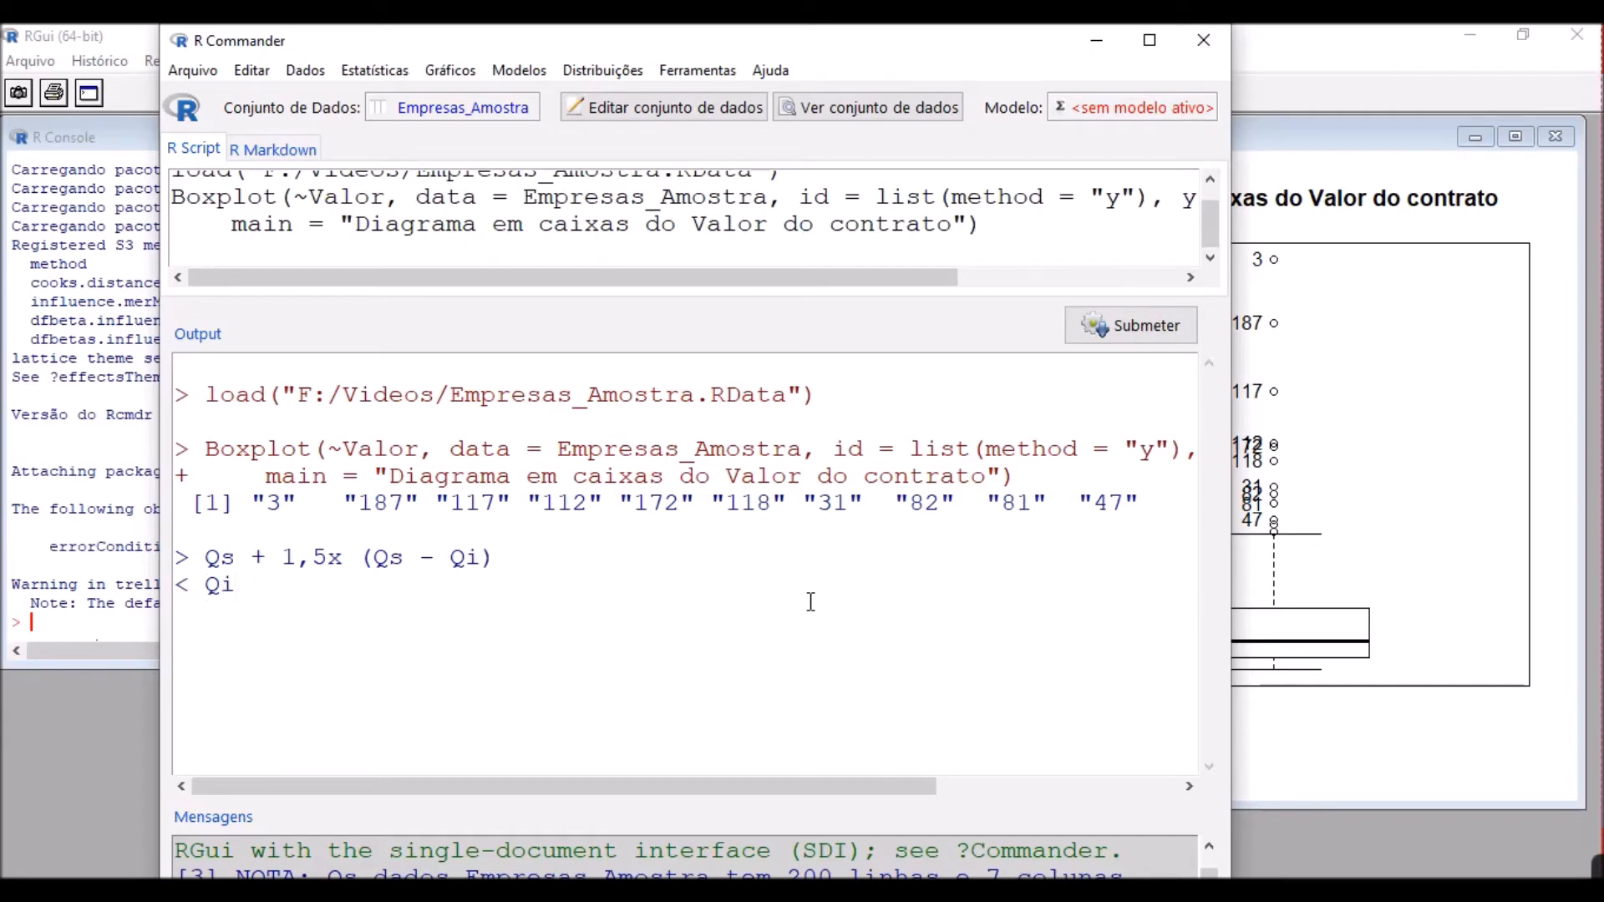
{"action": "type", "text": "1,5x (Qs - Qi)"}
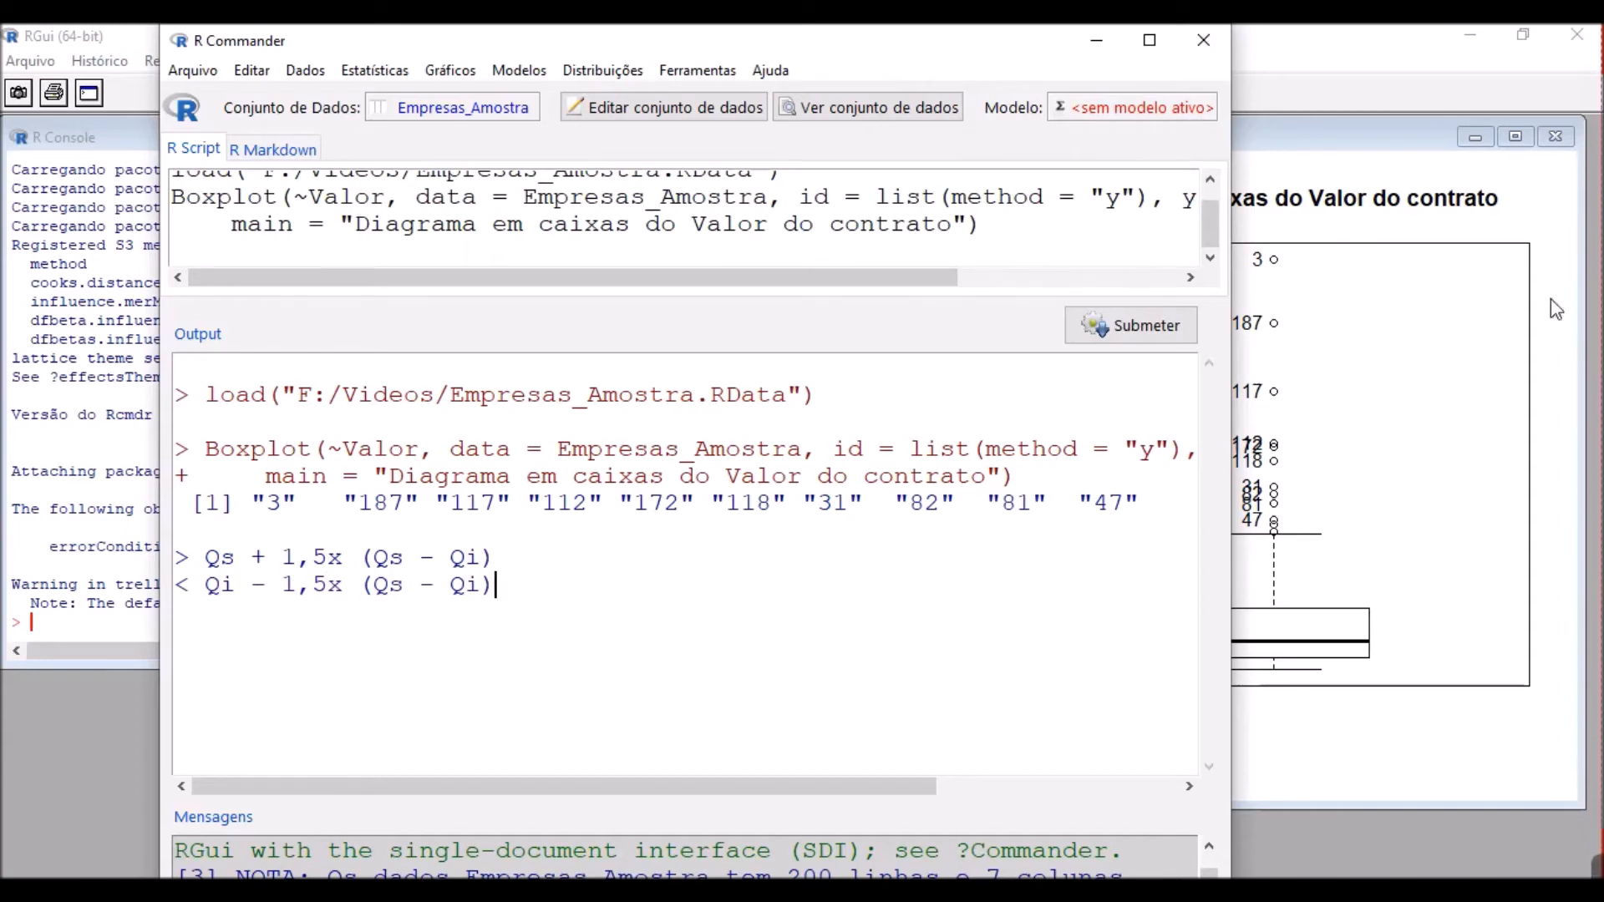
Step: Enlarge the Valor boxplot in RGui to examine its outliers against the whisker limits, and restore the graph window's size
{"action": "left_click", "coordinate": [1399, 141]}
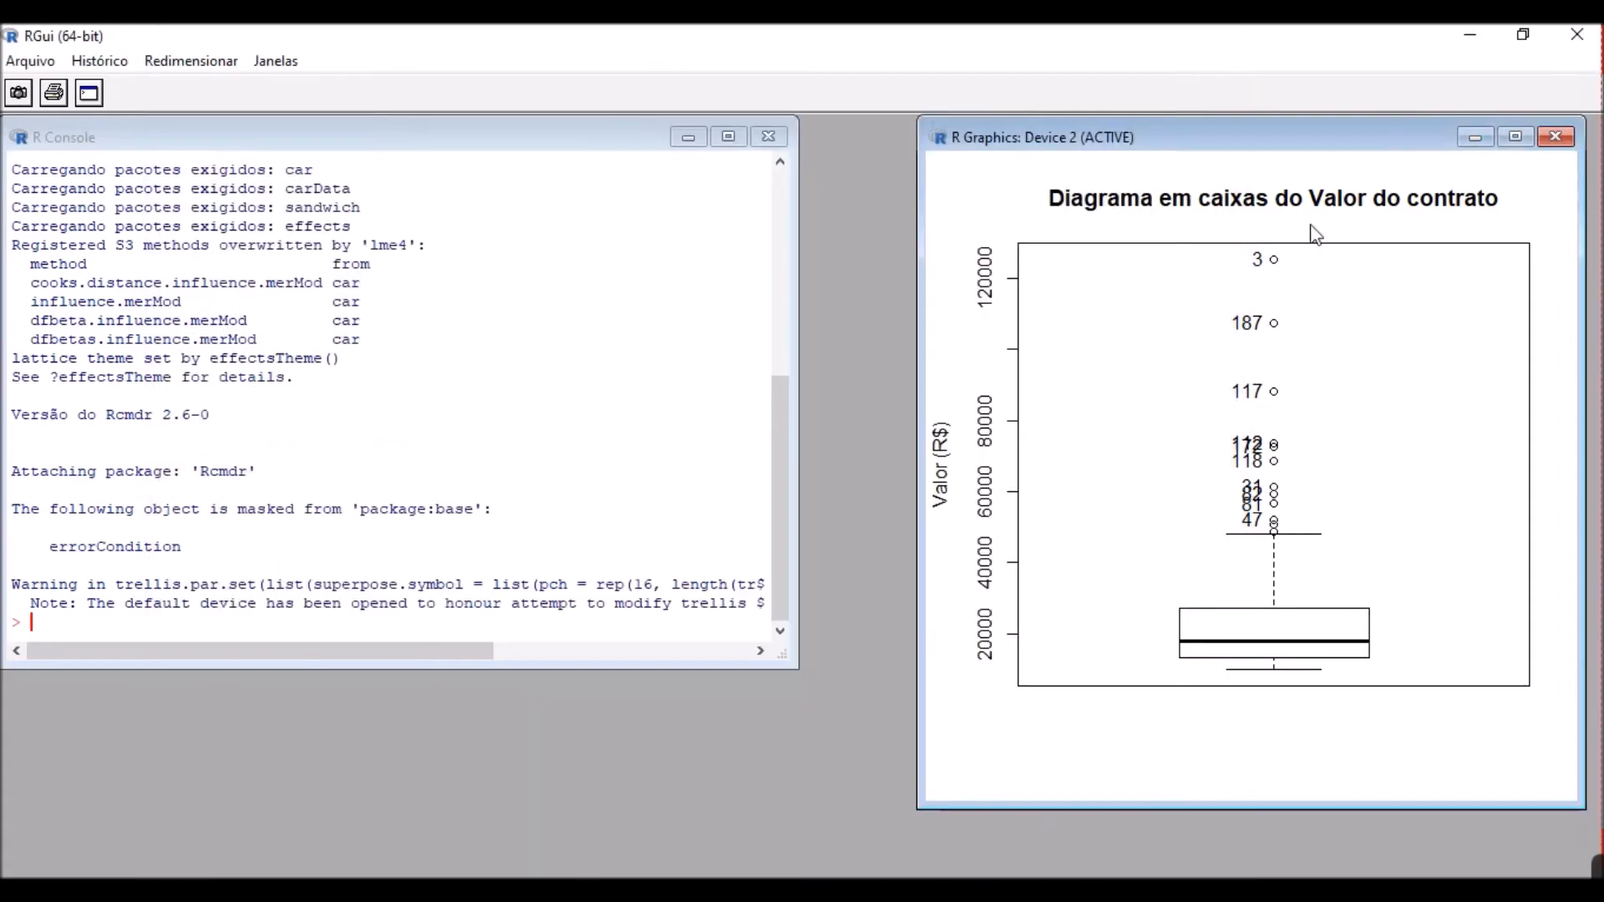
{"action": "left_click", "coordinate": [1515, 139]}
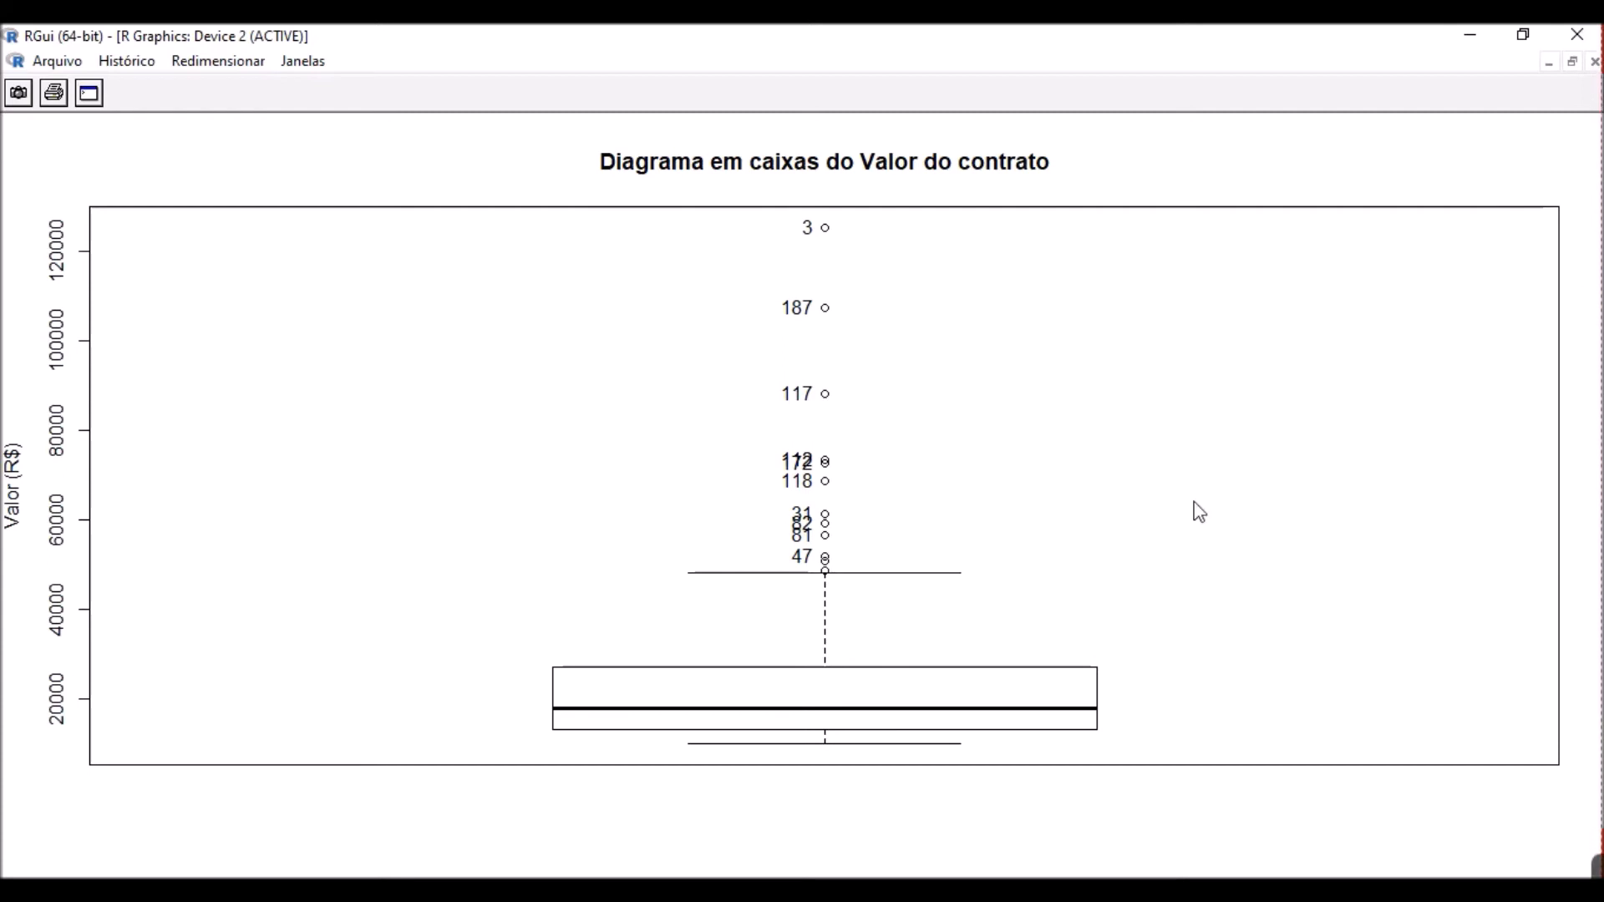
{"action": "left_click", "coordinate": [1573, 64]}
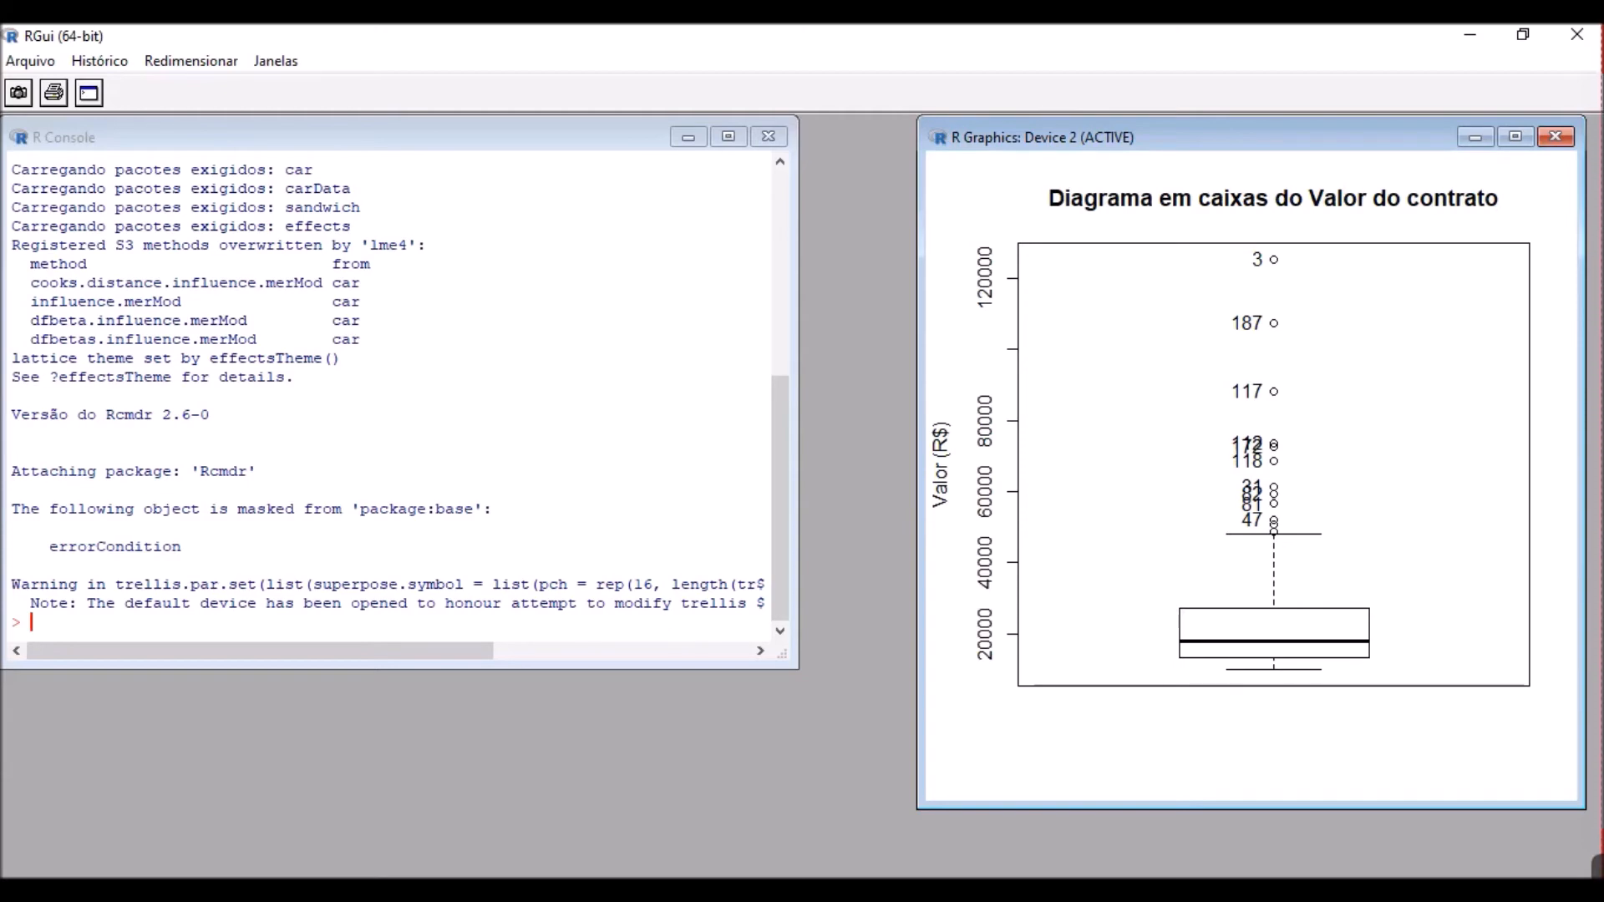
Step: Switch to R Commander and start a new boxplot of Valor grouped by Objetivo
{"action": "mouse_move", "coordinate": [1267, 844]}
{"action": "left_click", "coordinate": [1187, 802]}
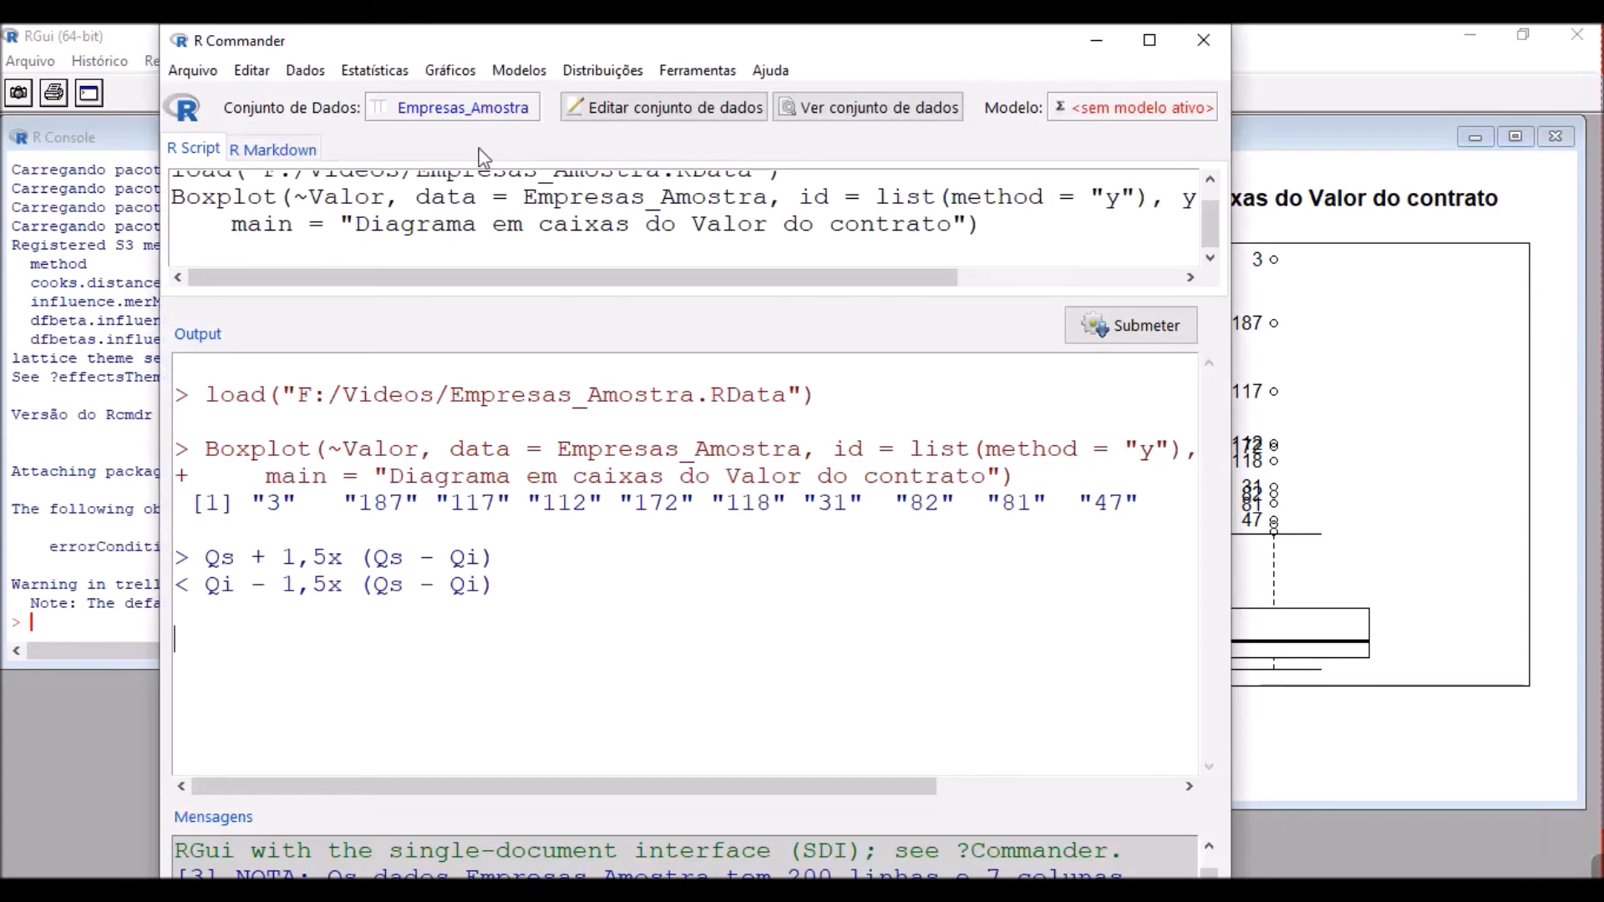
{"action": "left_click", "coordinate": [451, 70]}
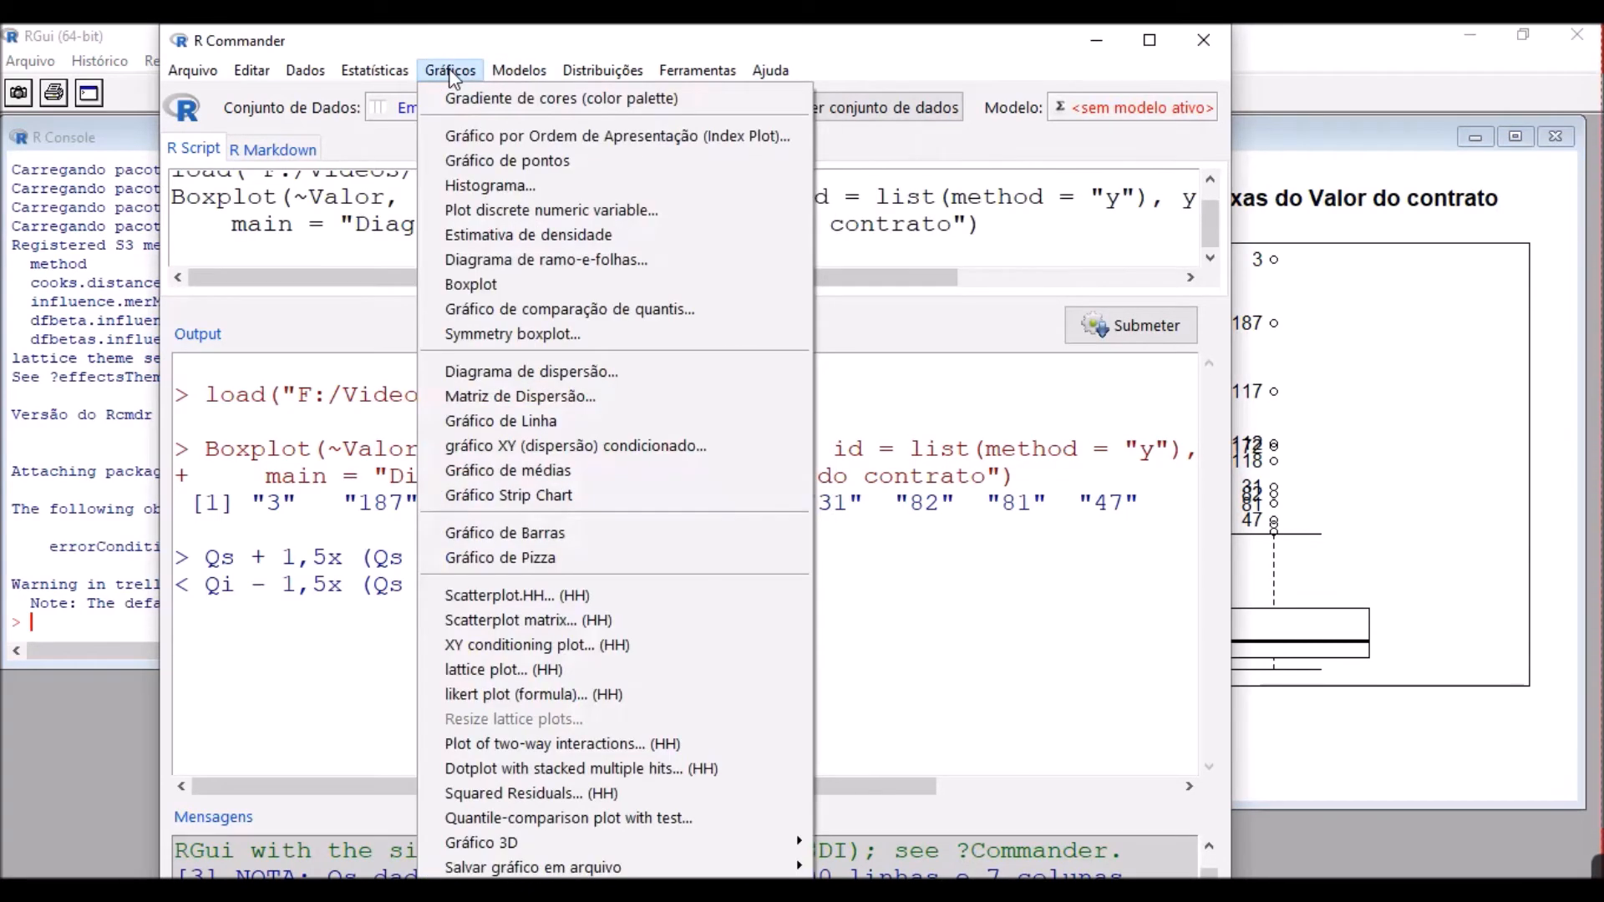
{"action": "left_click", "coordinate": [452, 284]}
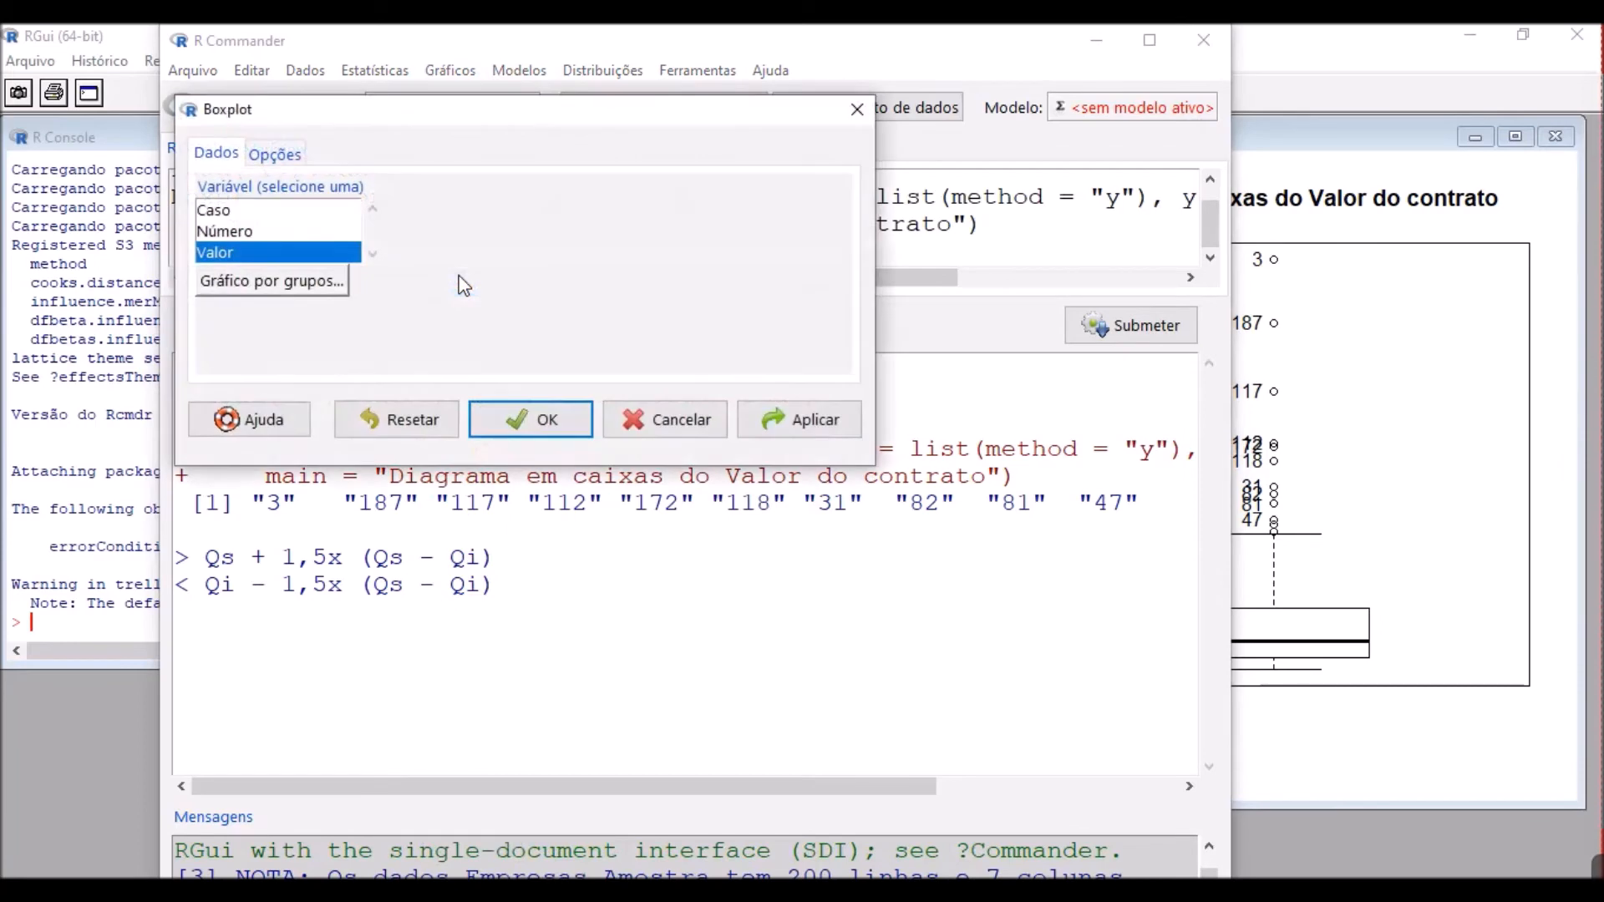
{"action": "left_click", "coordinate": [271, 283]}
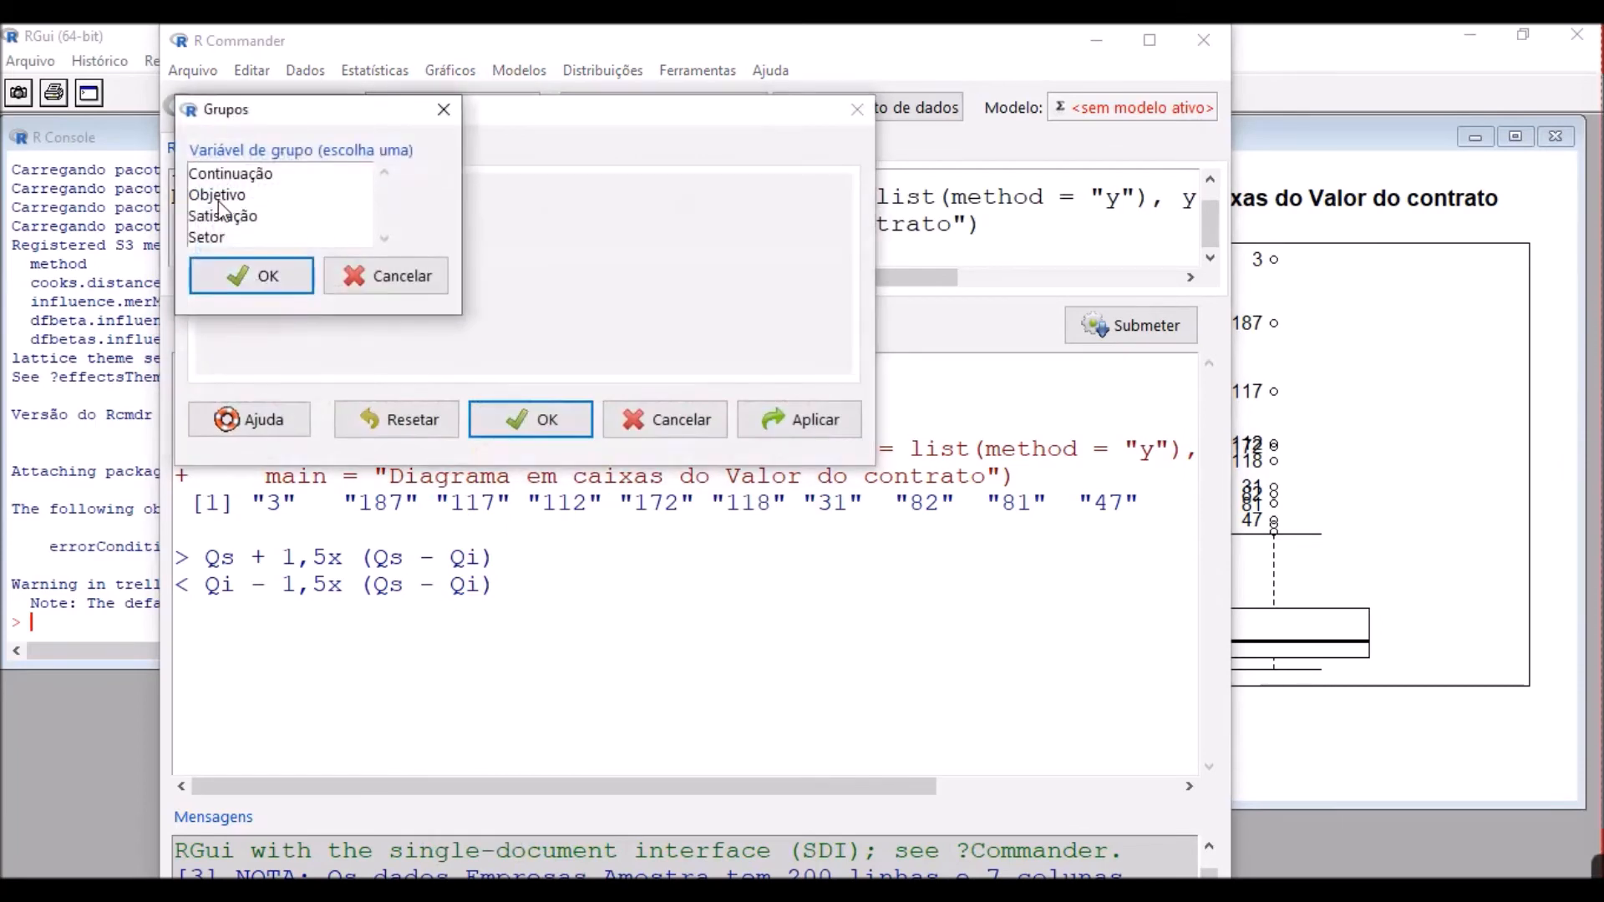
{"action": "left_click", "coordinate": [219, 198]}
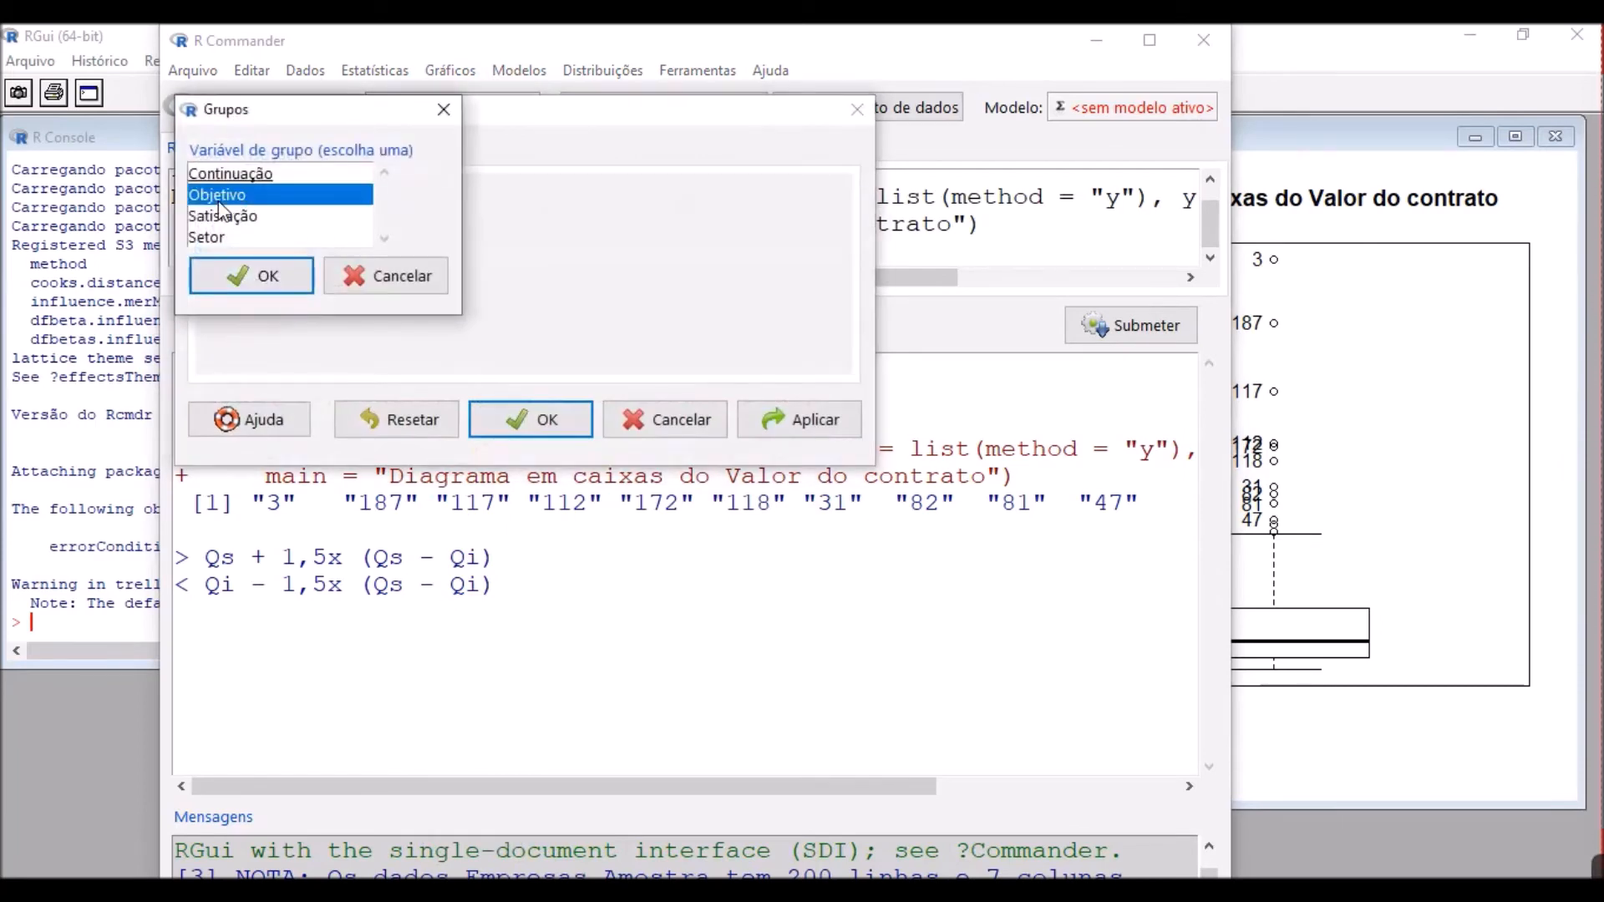
{"action": "left_click", "coordinate": [255, 282]}
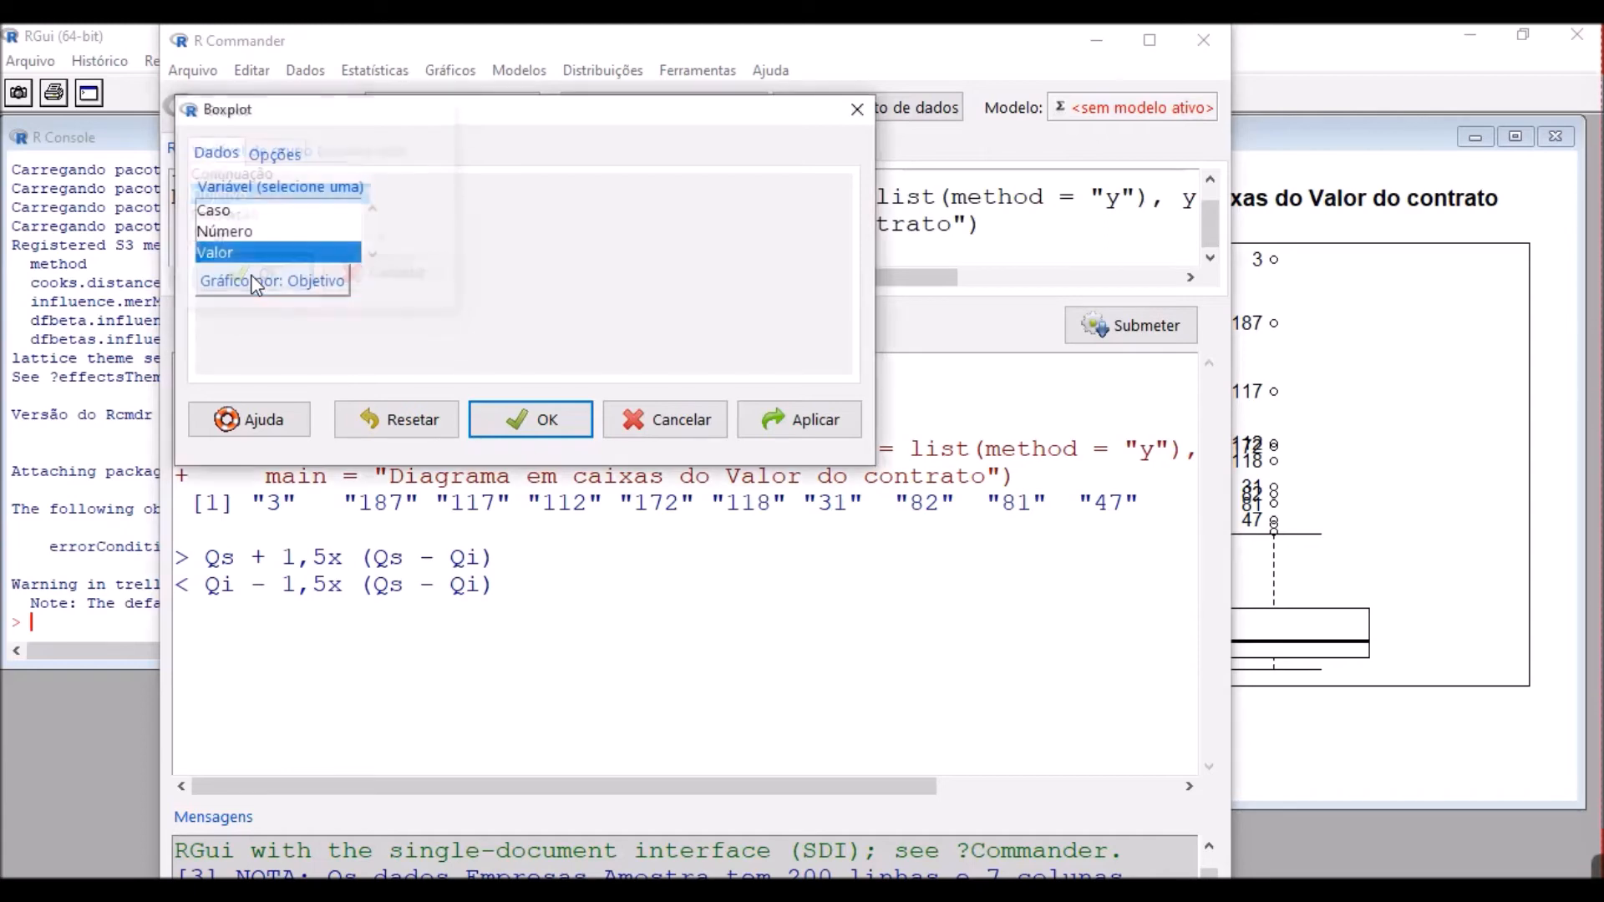
Step: Set the boxplot's x-axis label to "Objetivo do contrato" and generate the grouped graph
{"action": "left_click", "coordinate": [275, 153]}
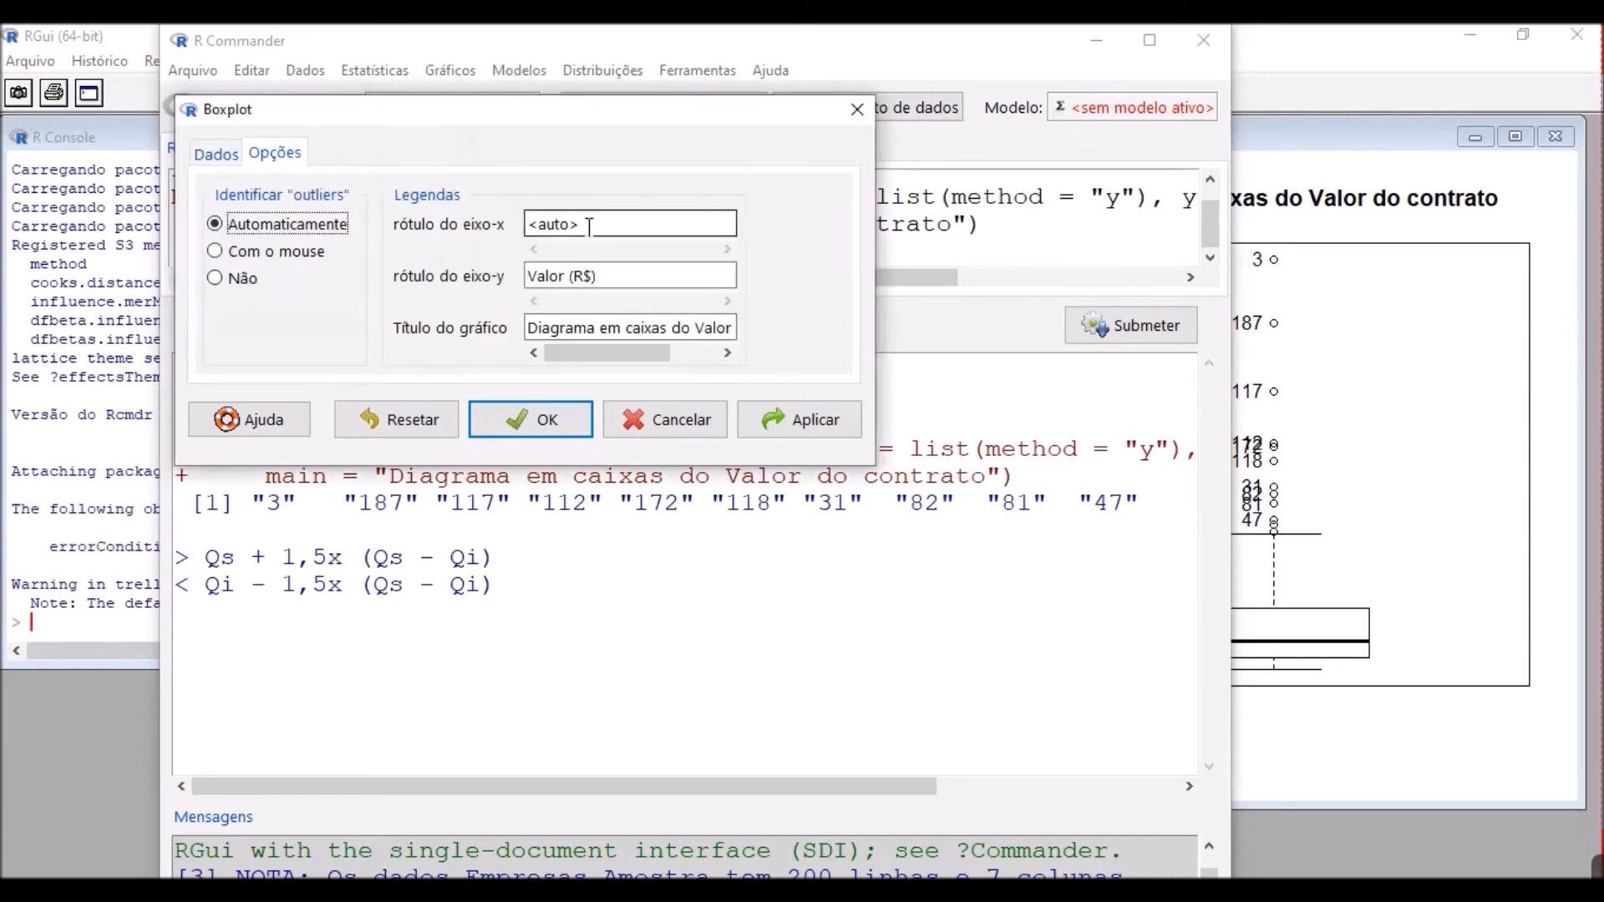
{"action": "left_click_drag", "start_coordinate": [615, 224], "coordinate": [523, 224]}
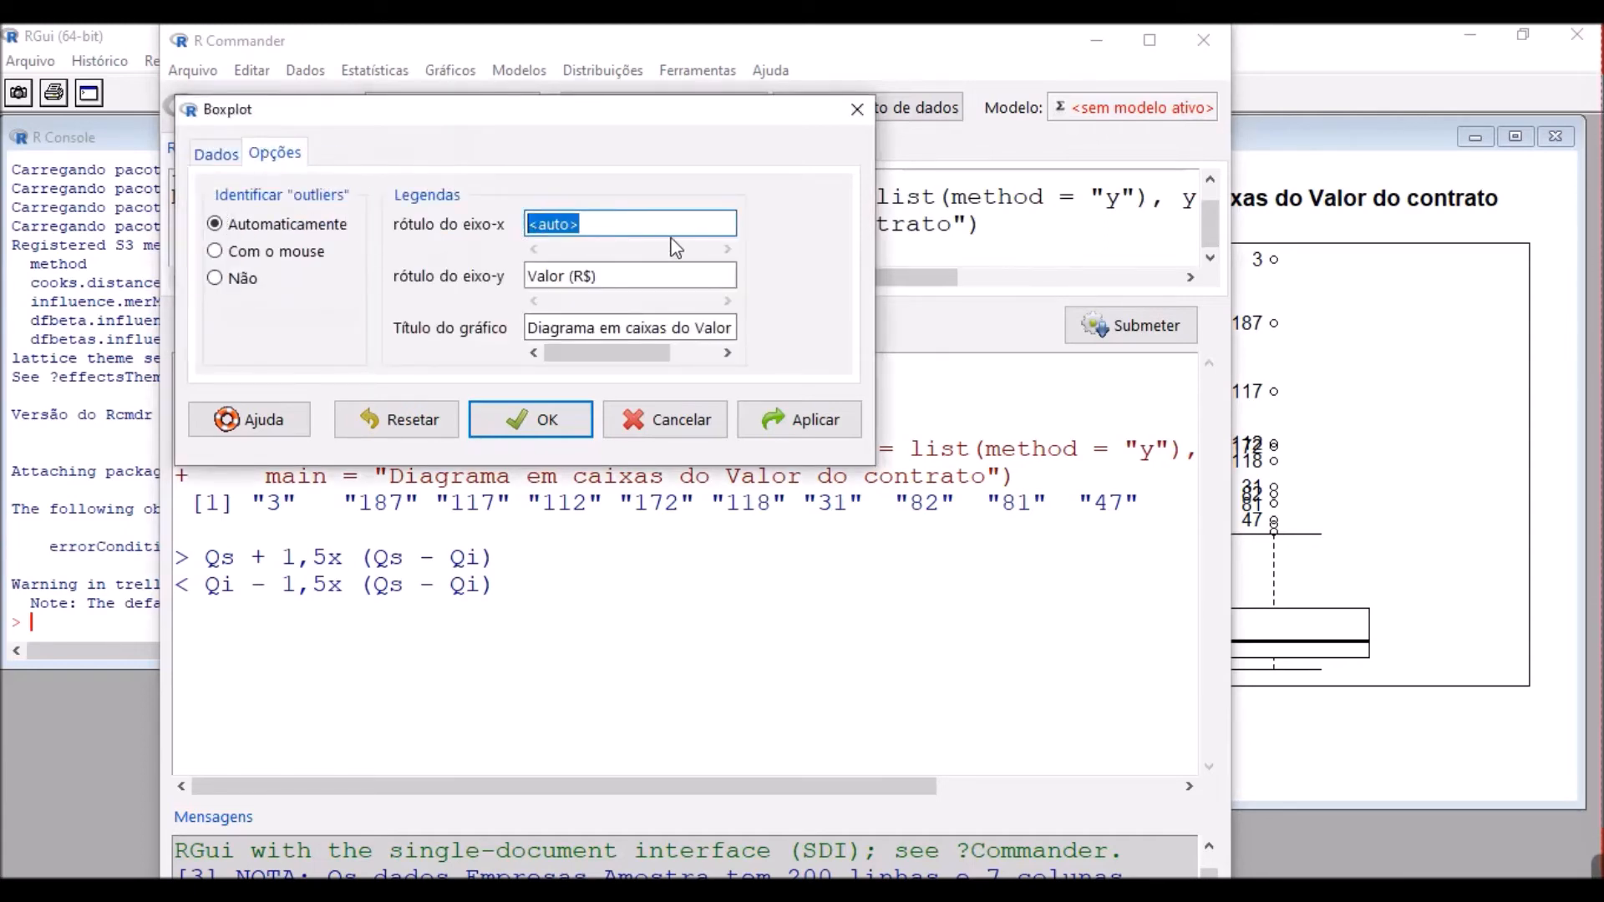
{"action": "type", "text": "Objetivo"}
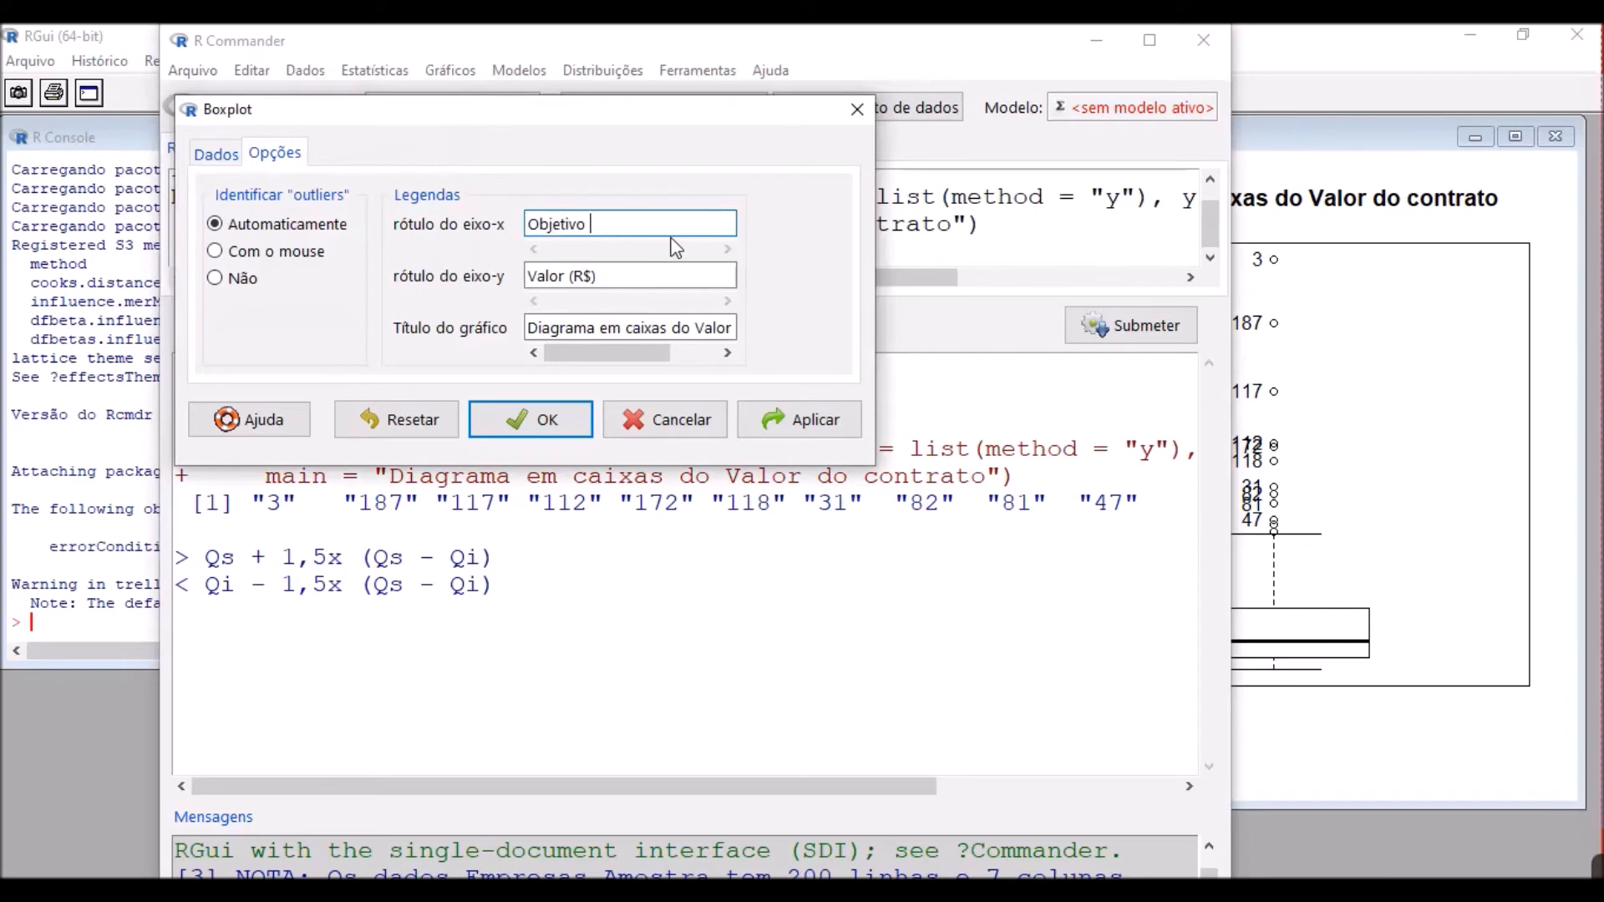
{"action": "type", "text": " do contrato"}
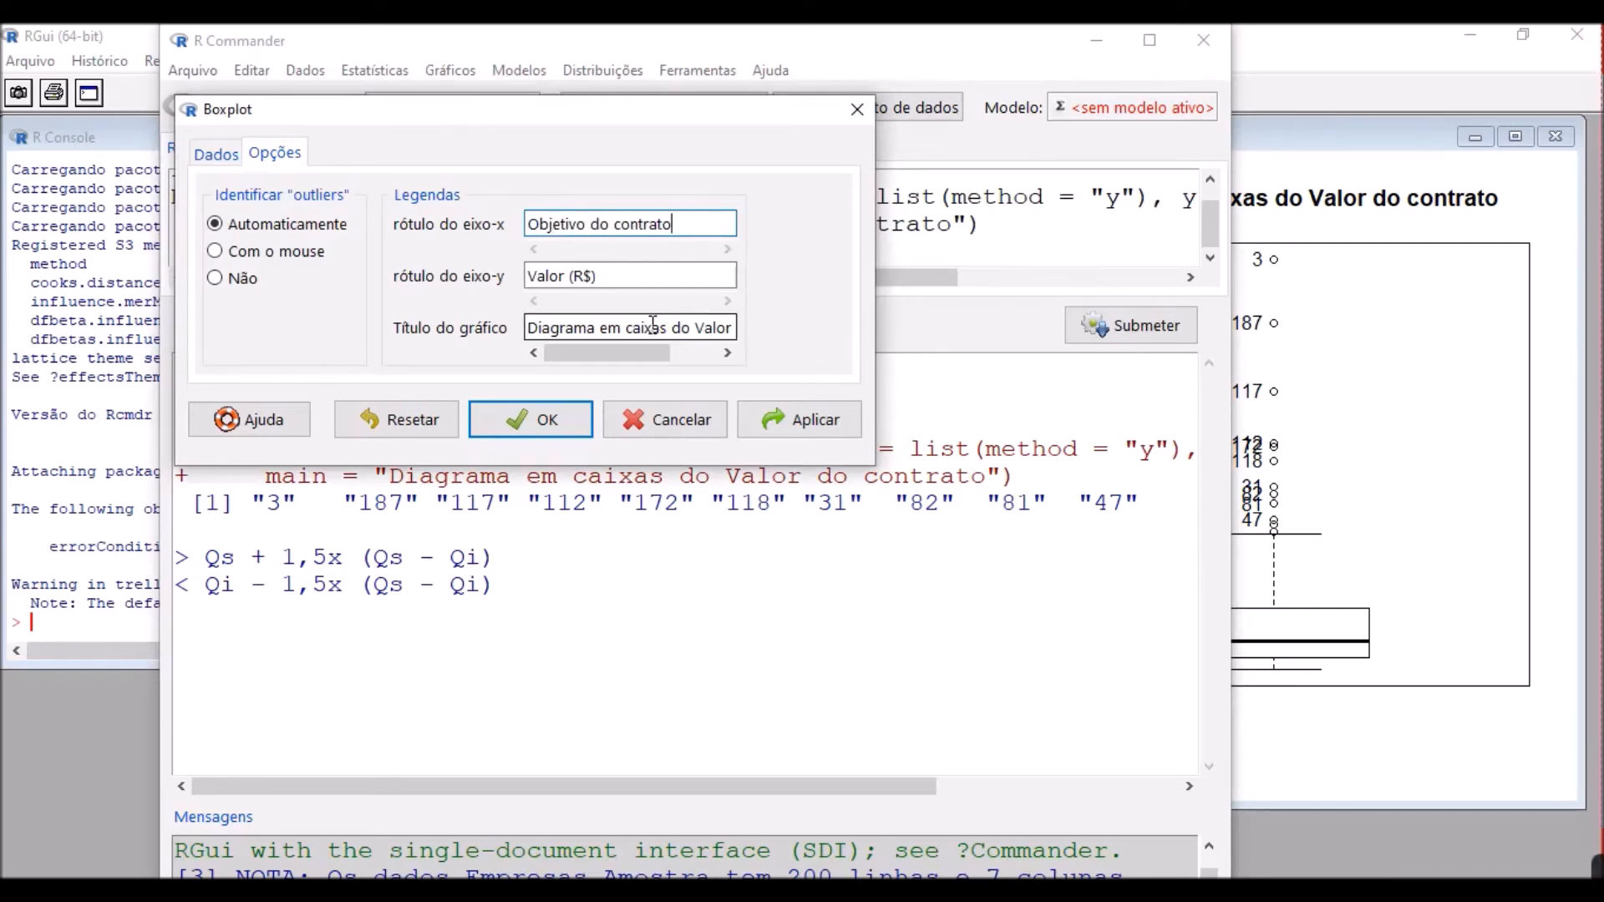
{"action": "left_click", "coordinate": [652, 326]}
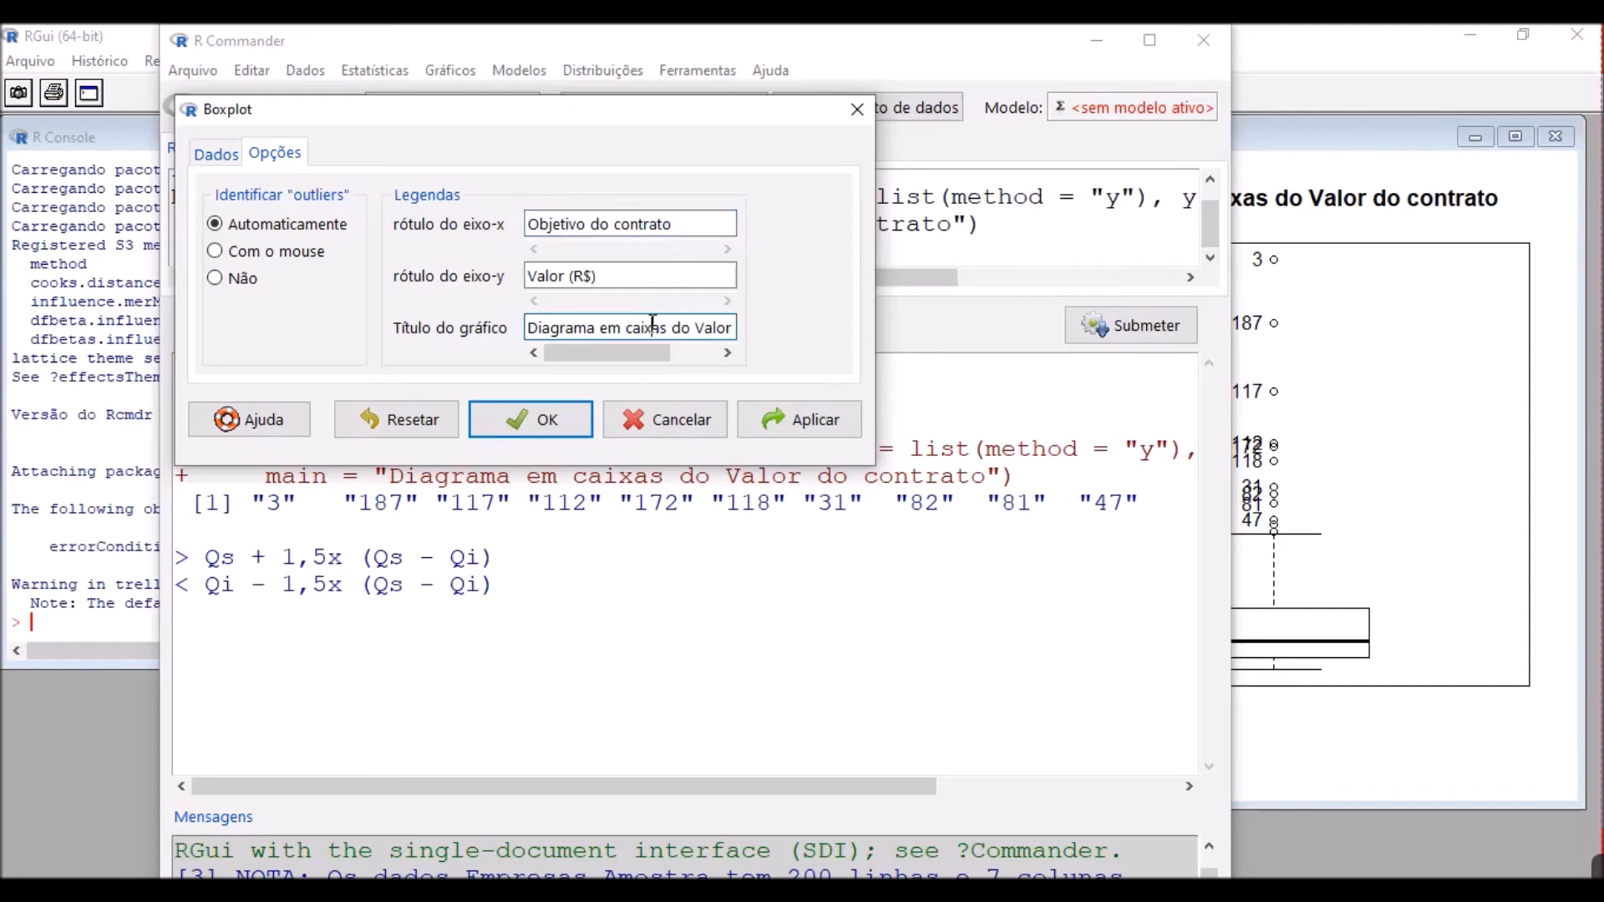
{"action": "left_click", "coordinate": [544, 428]}
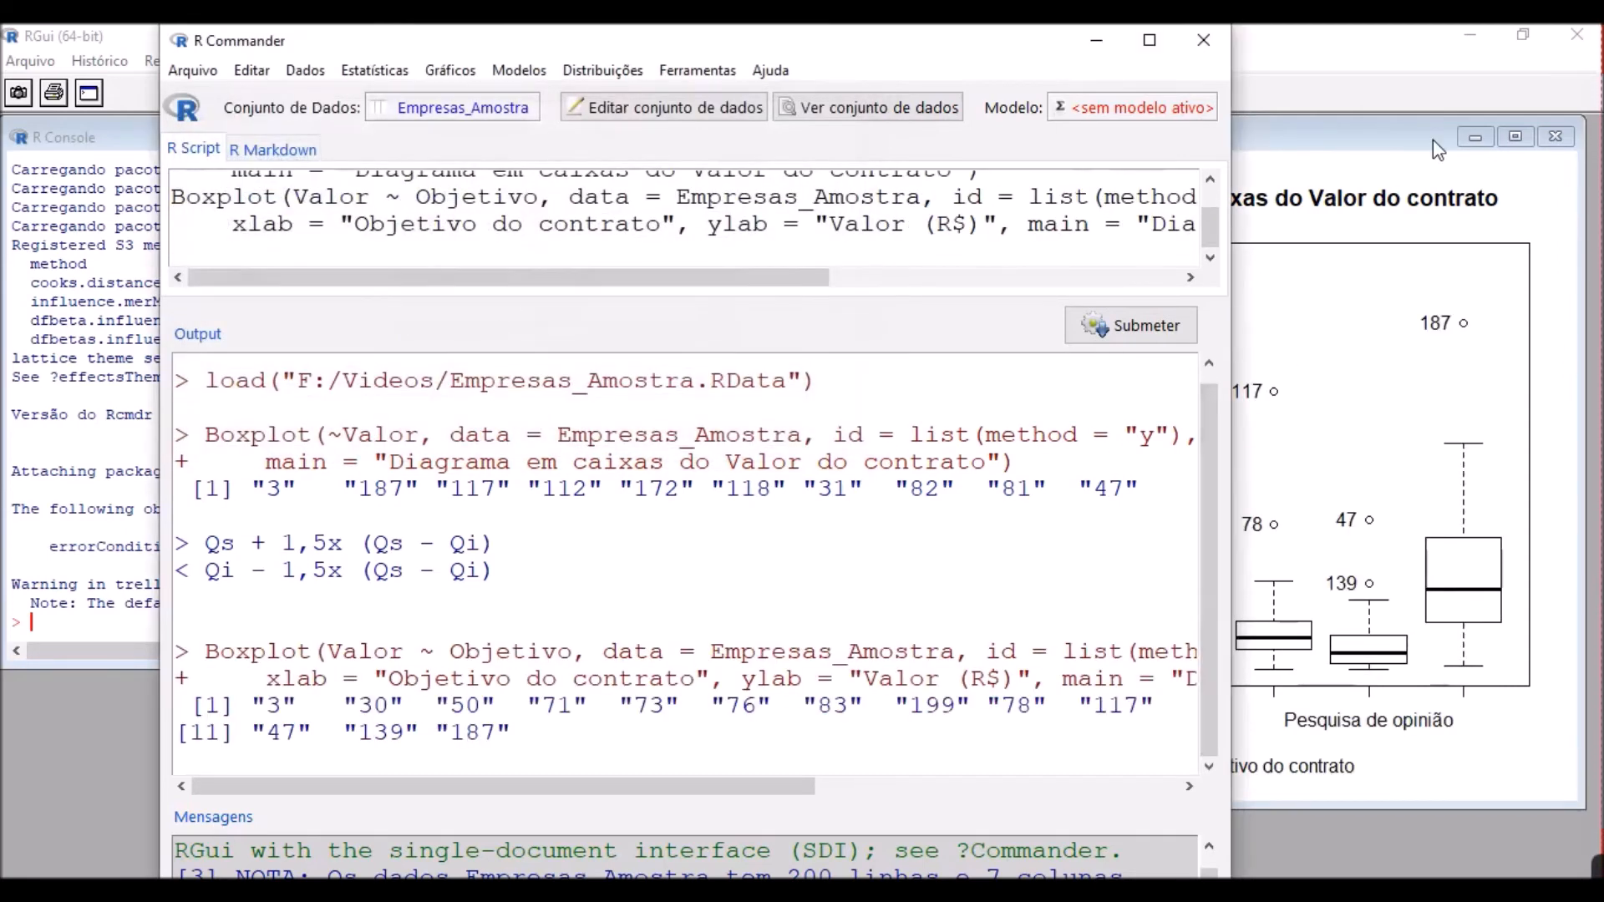
Step: Enlarge the grouped boxplot in RGui to compare Valor across contract objectives, restore its size, and show the graph's copy and save options
{"action": "left_click", "coordinate": [1407, 148]}
{"action": "left_click", "coordinate": [1518, 137]}
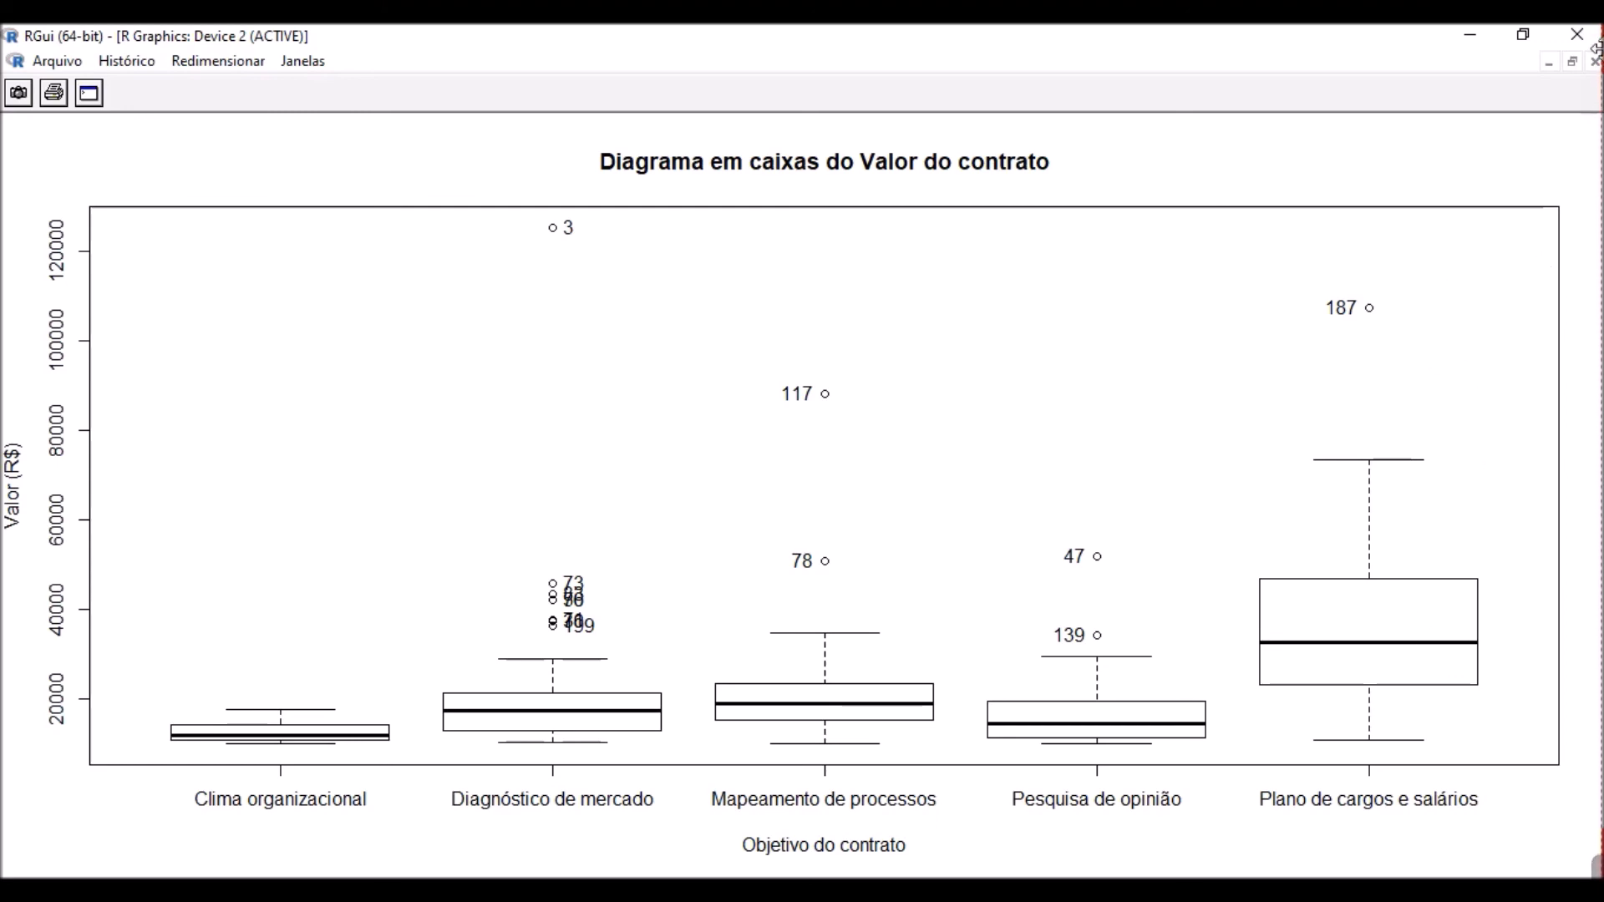
{"action": "left_click", "coordinate": [1574, 64]}
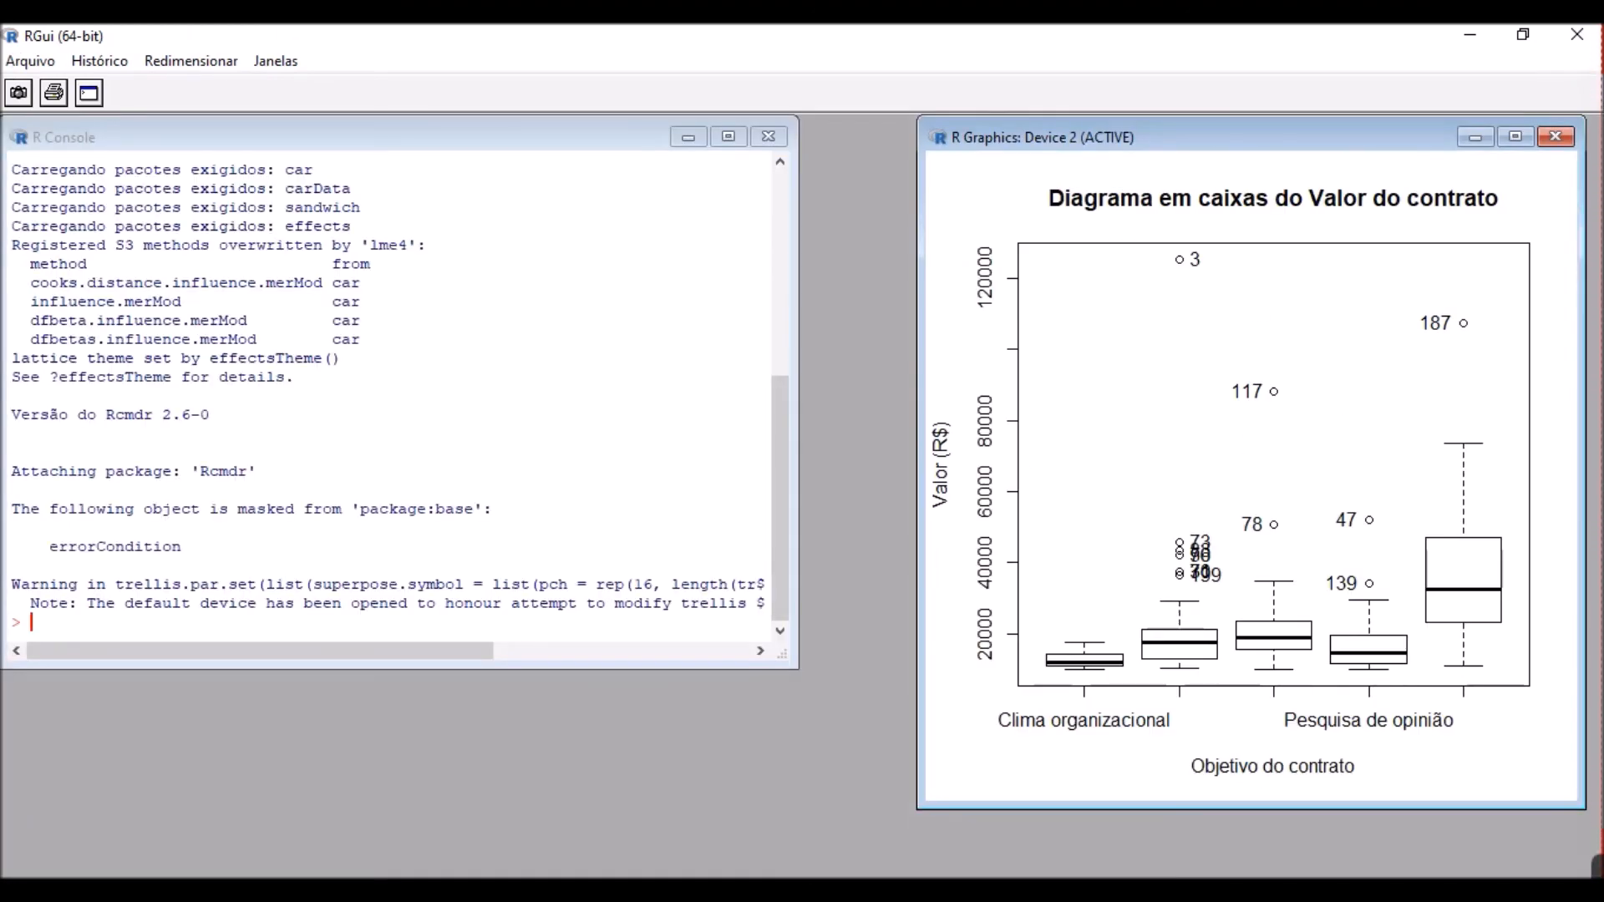
{"action": "right_click", "coordinate": [1007, 208]}
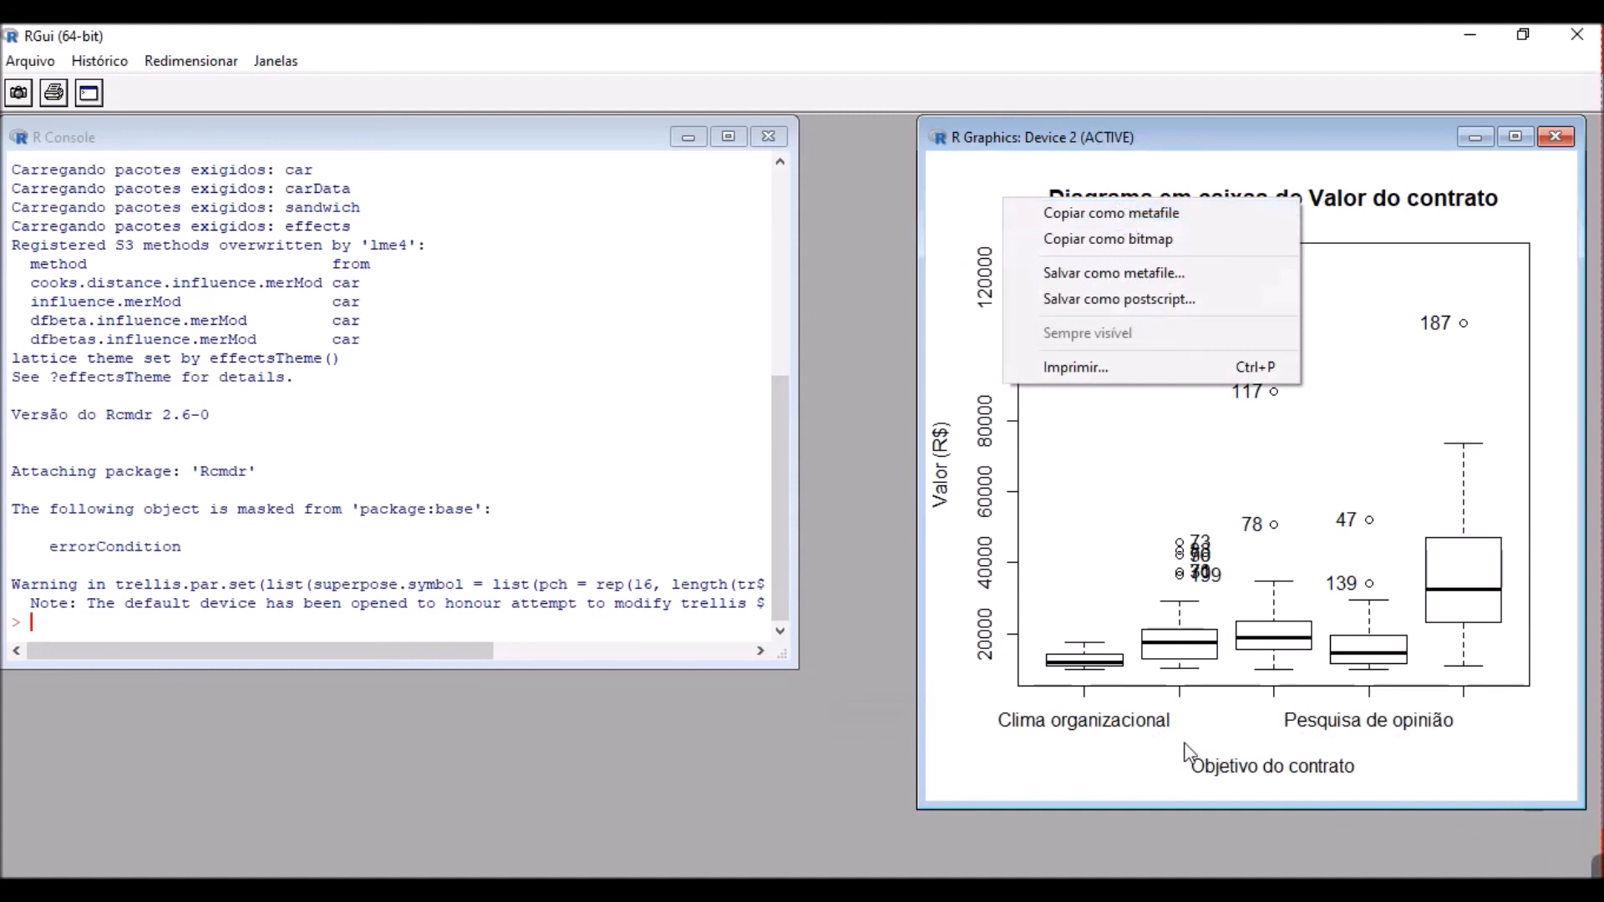
Step: Return to R Commander and review the boxplot commands in the script and the outlier case numbers in the output
{"action": "left_click", "coordinate": [1246, 808]}
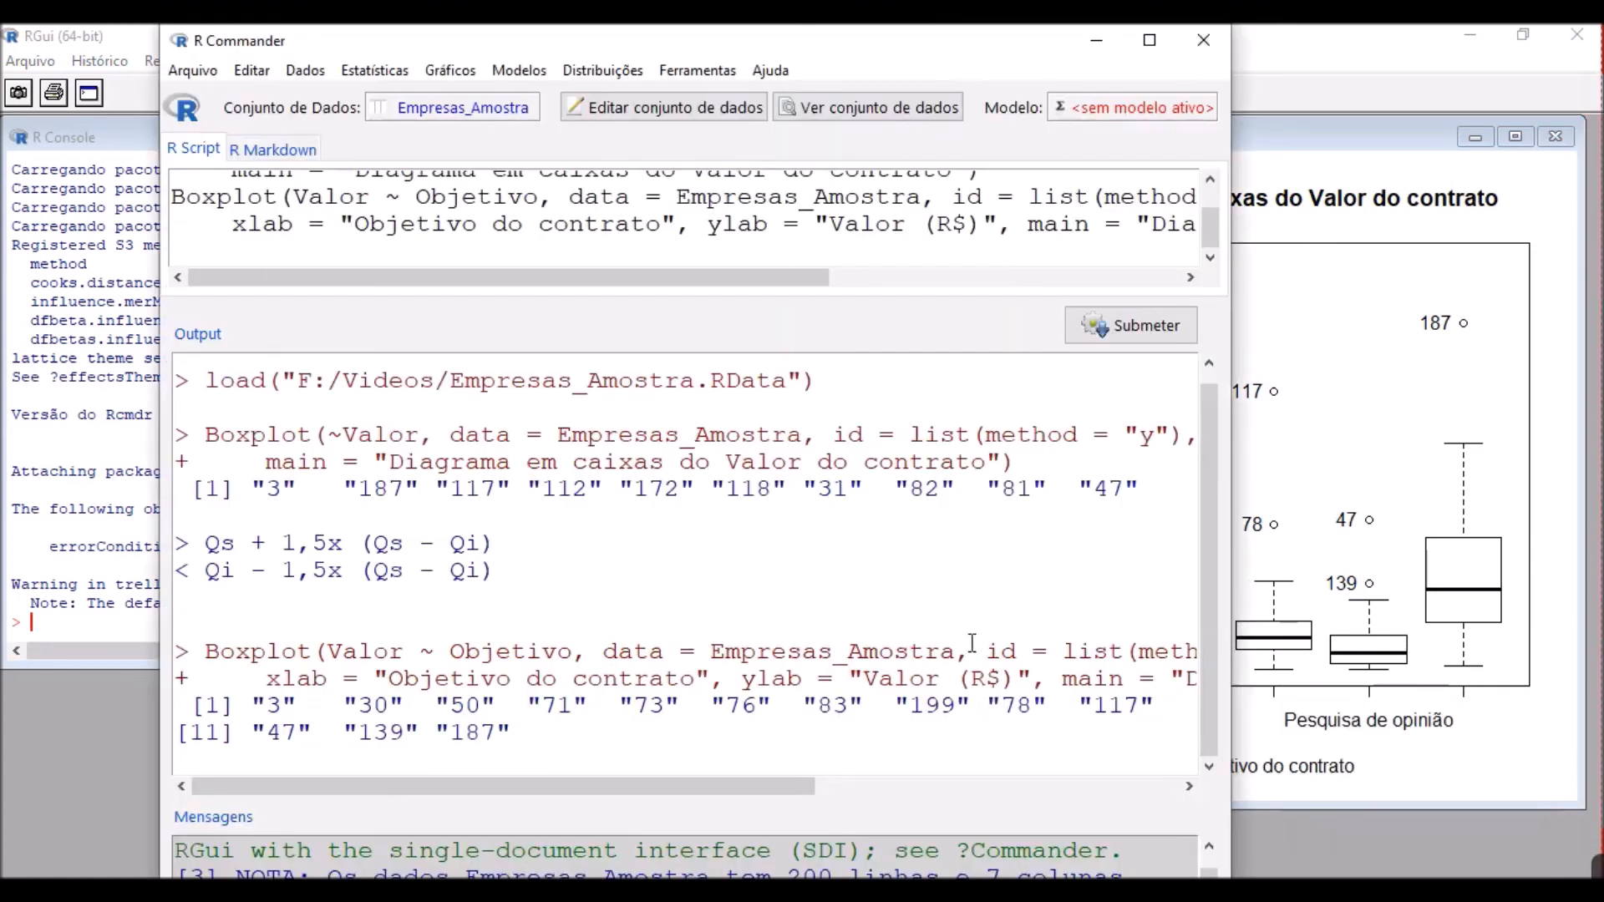
{"action": "scroll", "coordinate": [502, 231], "scroll_direction": "up", "scroll_amount": 1}
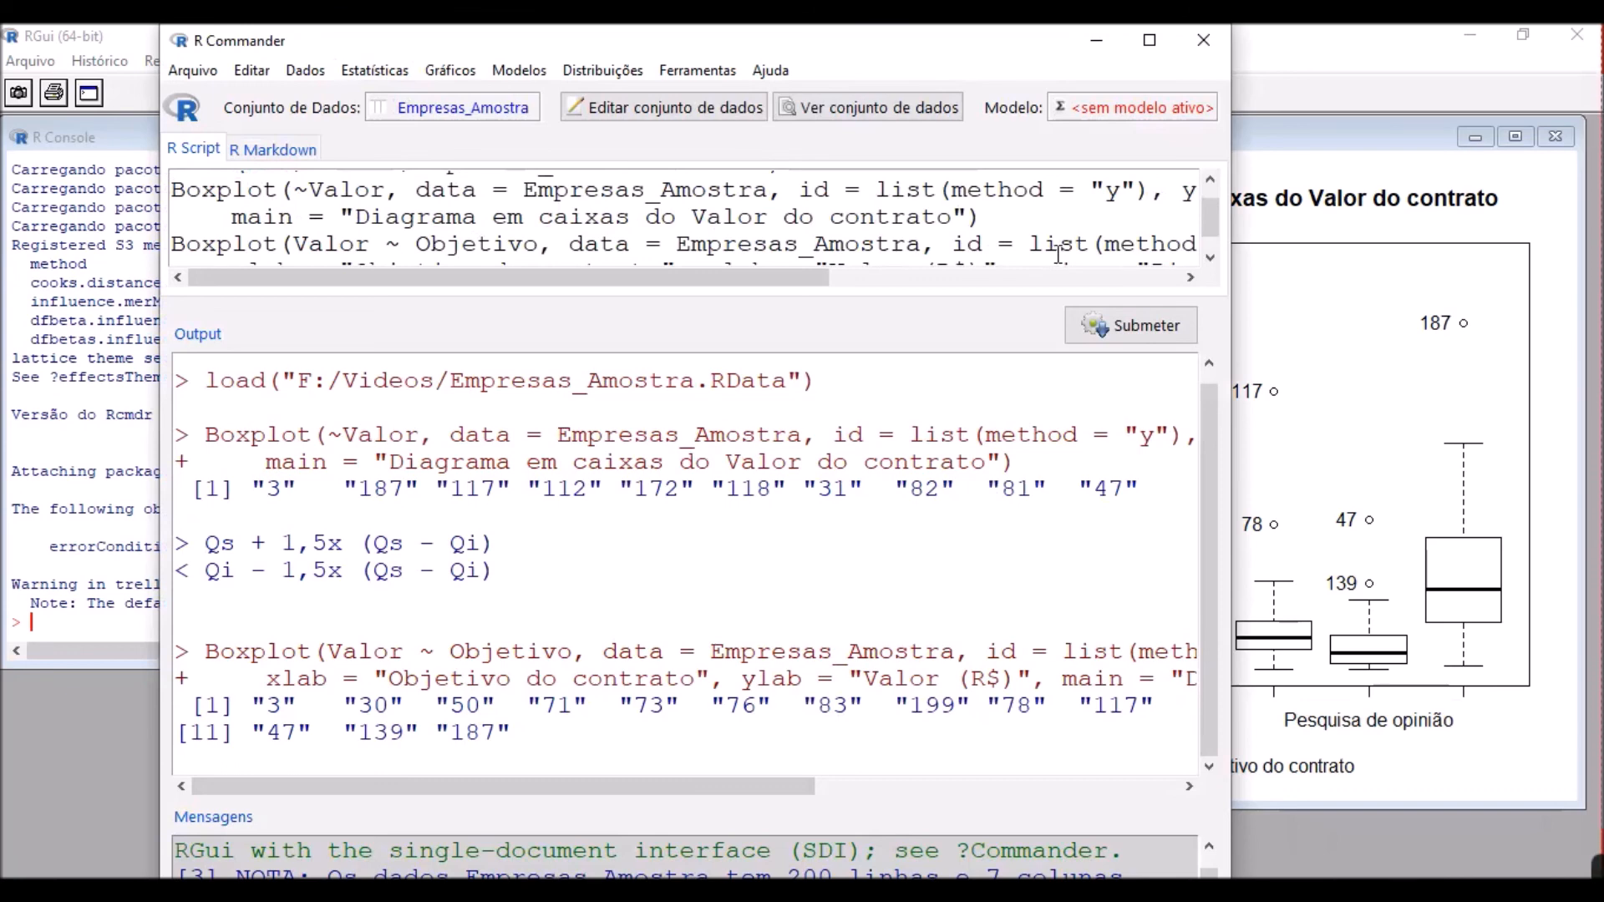
{"action": "scroll", "coordinate": [1059, 254], "scroll_direction": "down", "scroll_amount": 1}
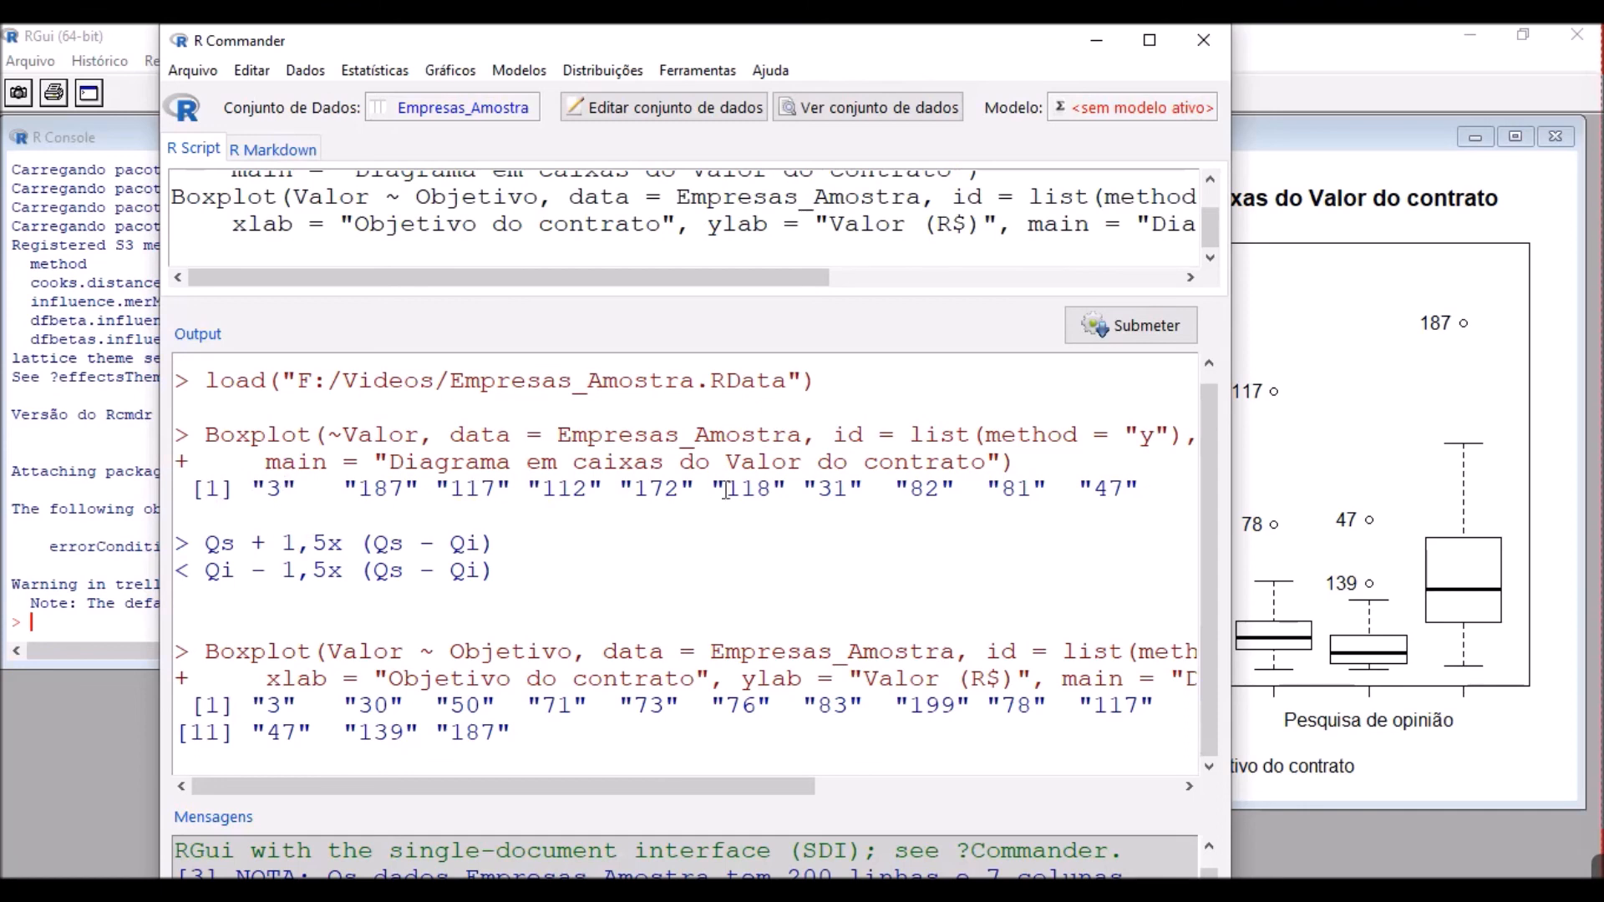
{"action": "left_click", "coordinate": [973, 787]}
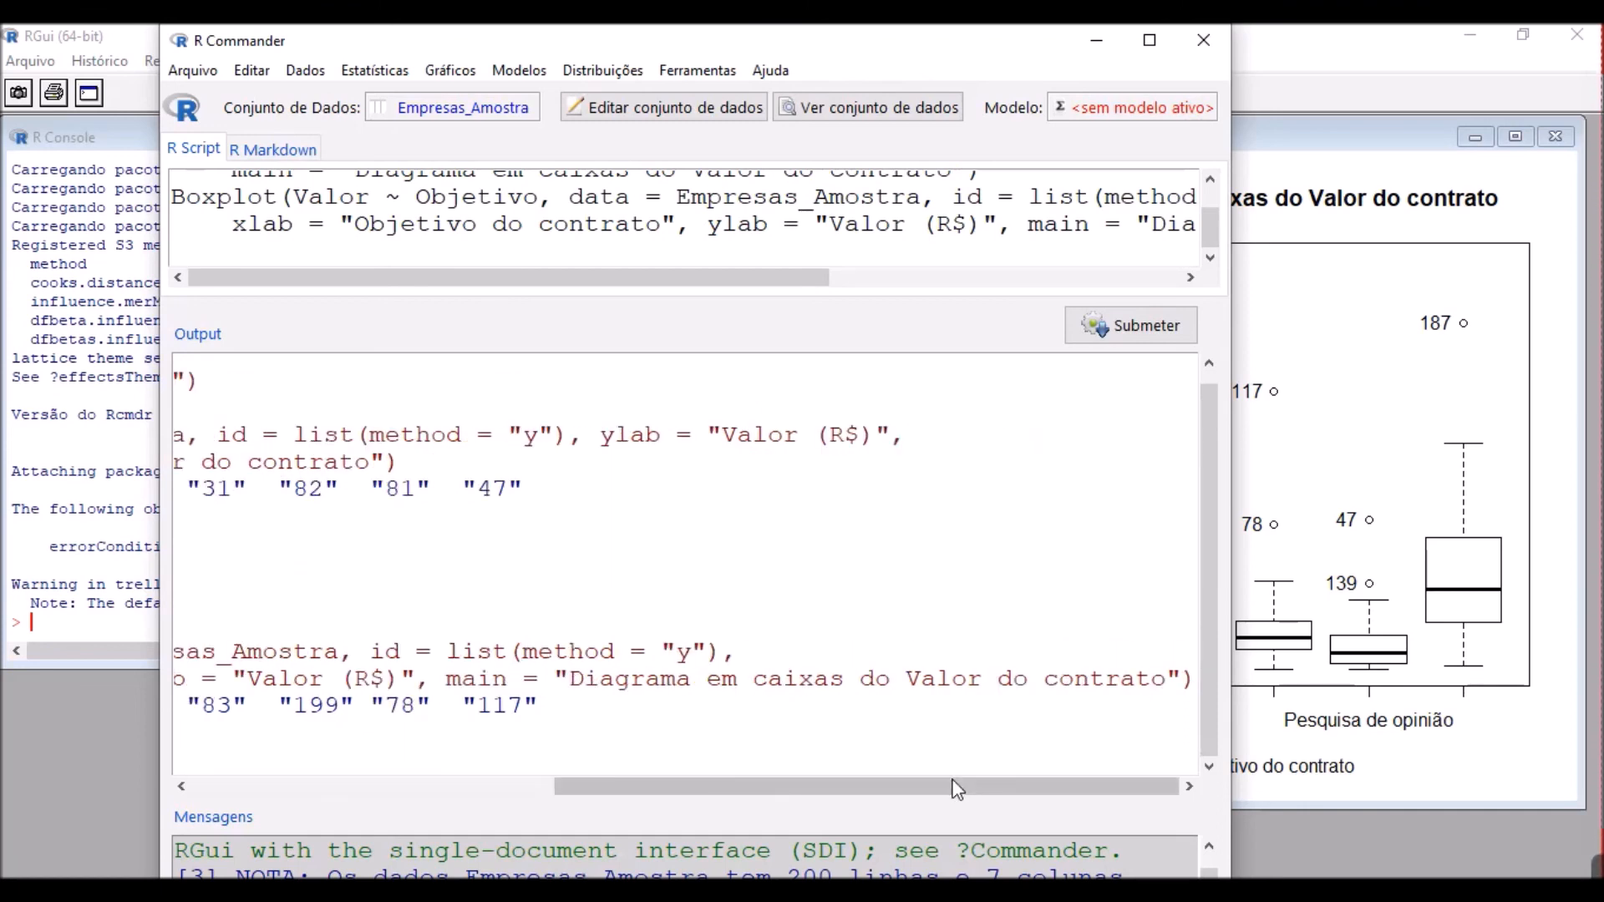
{"action": "left_click", "coordinate": [250, 789]}
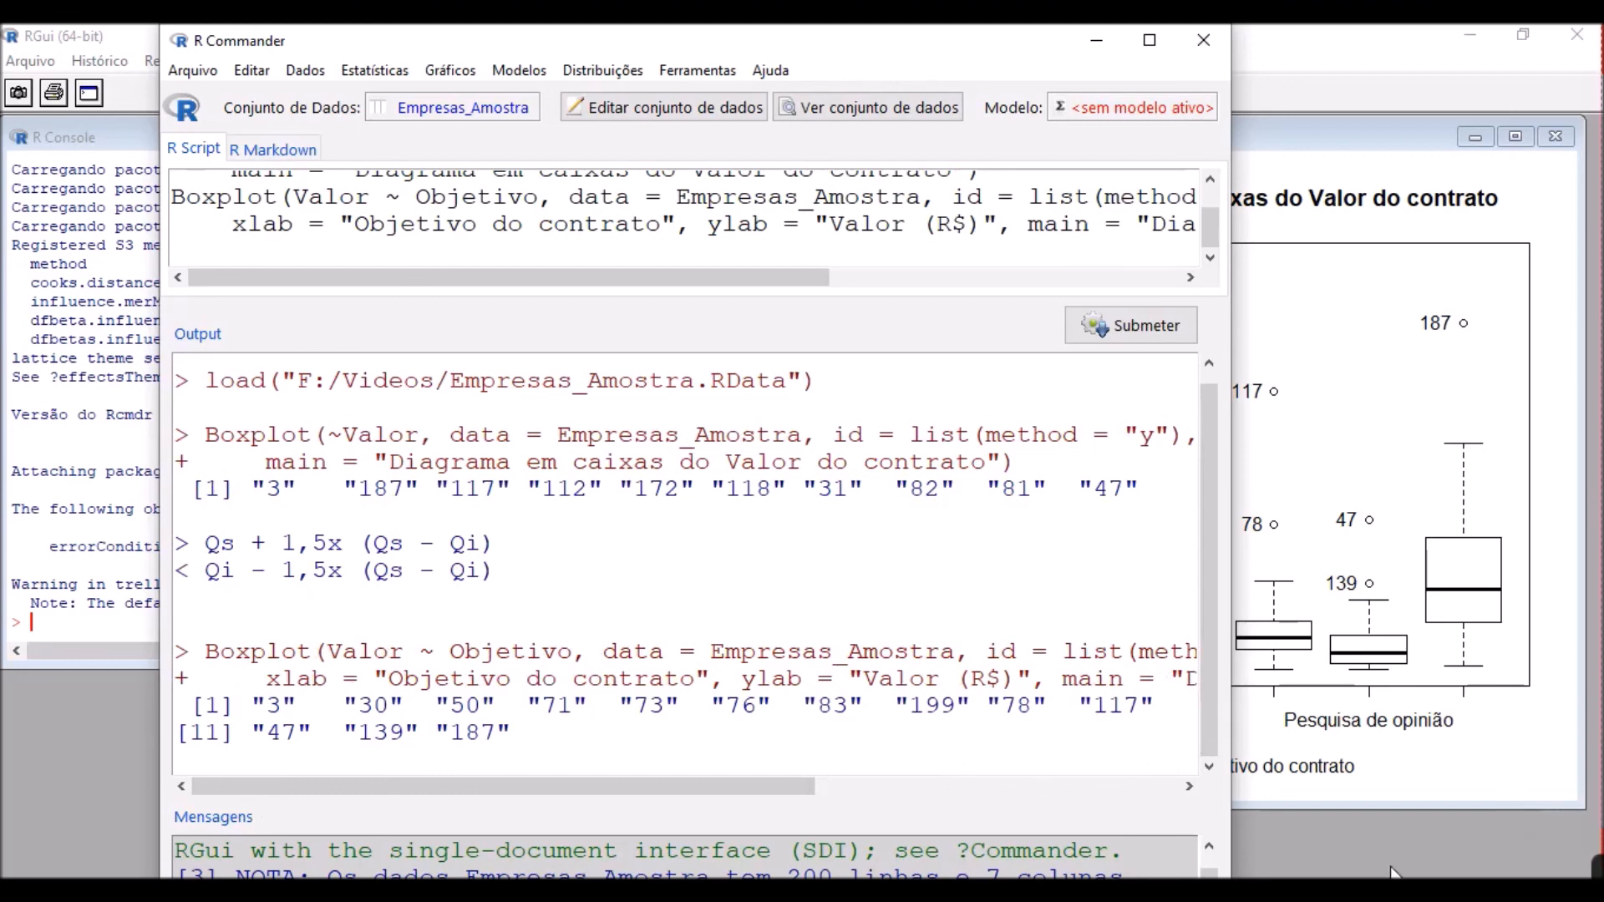
{"action": "mouse_move", "coordinate": [1594, 868]}
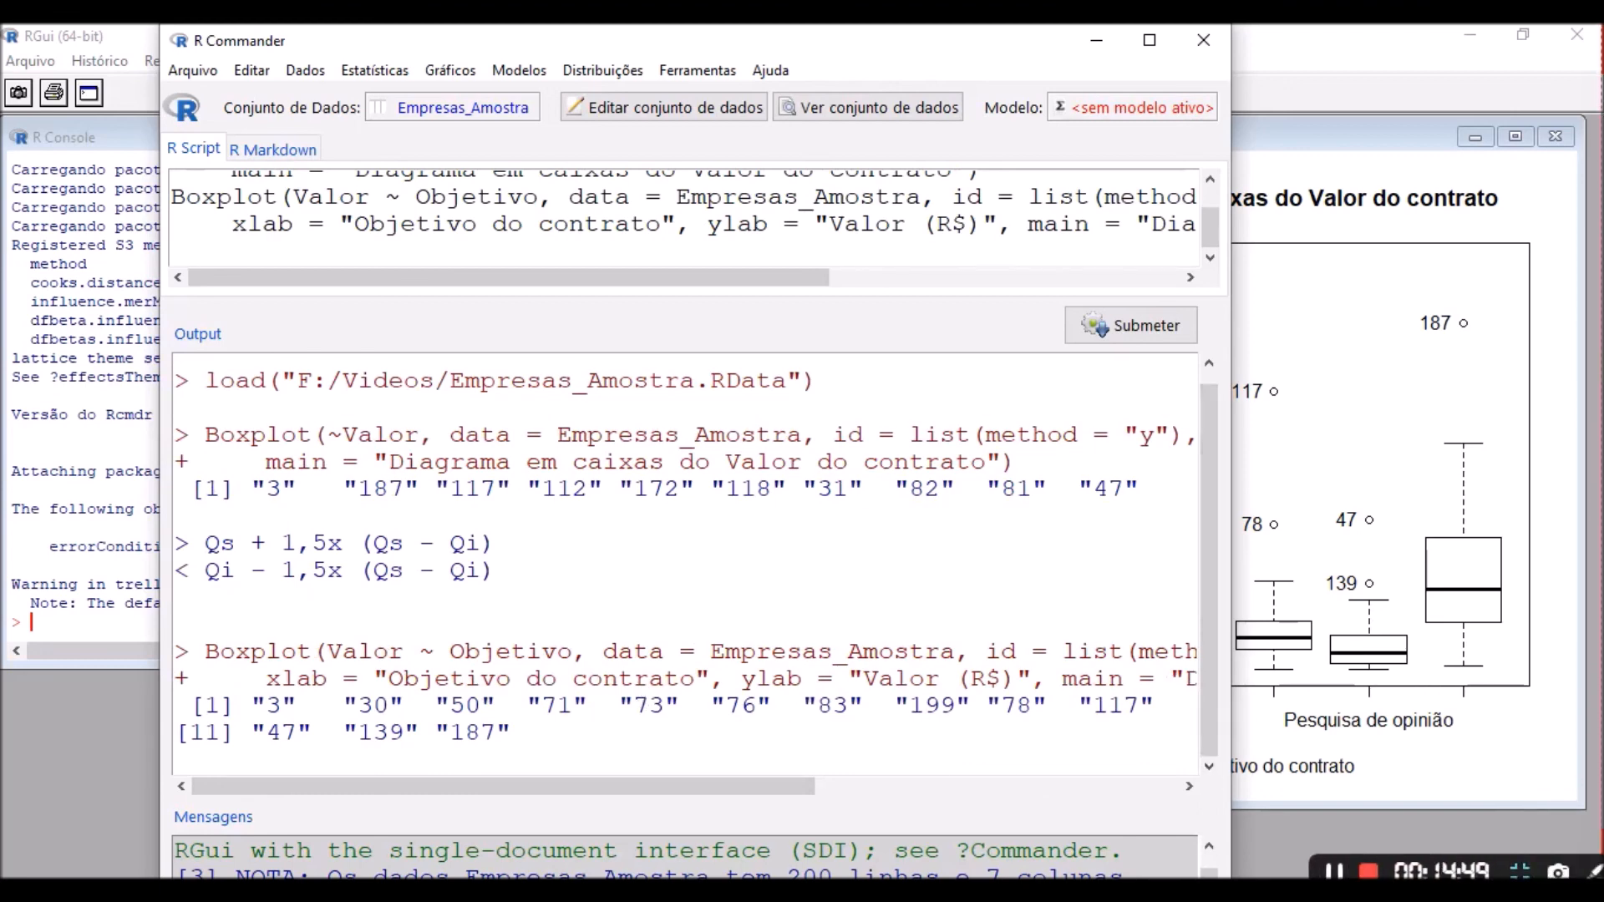
{"action": "left_click", "coordinate": [1320, 874]}
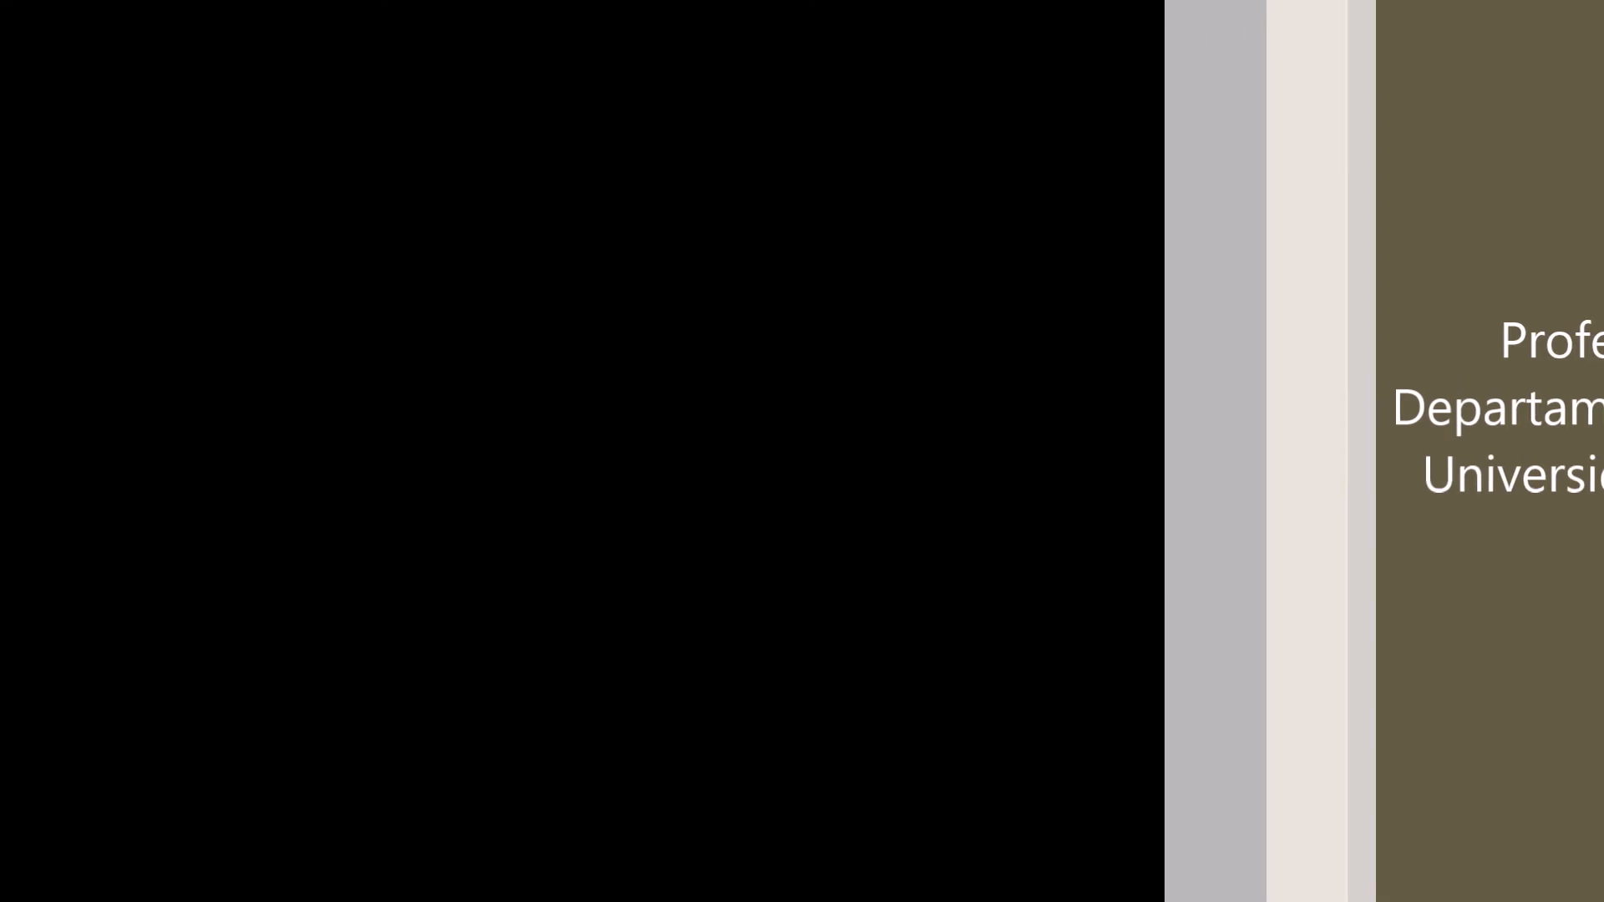